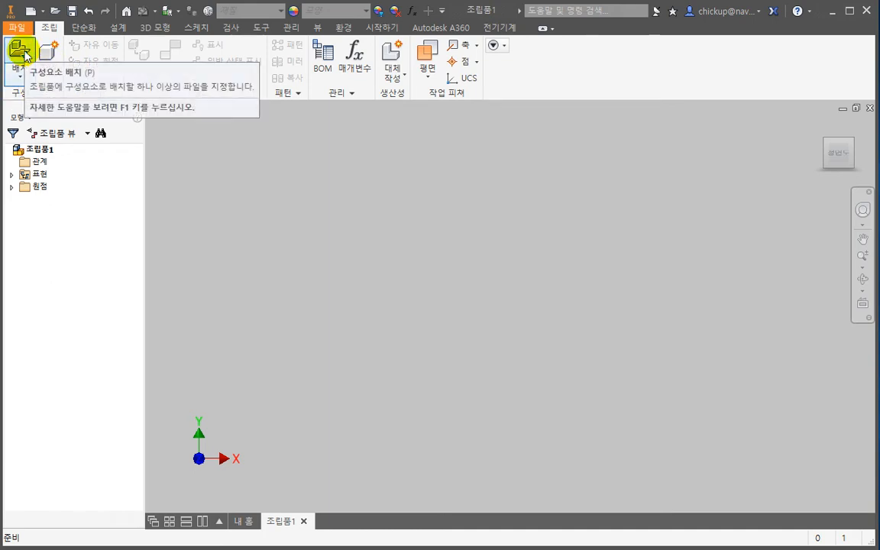
Step: Examine the file formats available for placing an imported CAD file, leaving without opening one
left_click(21, 74)
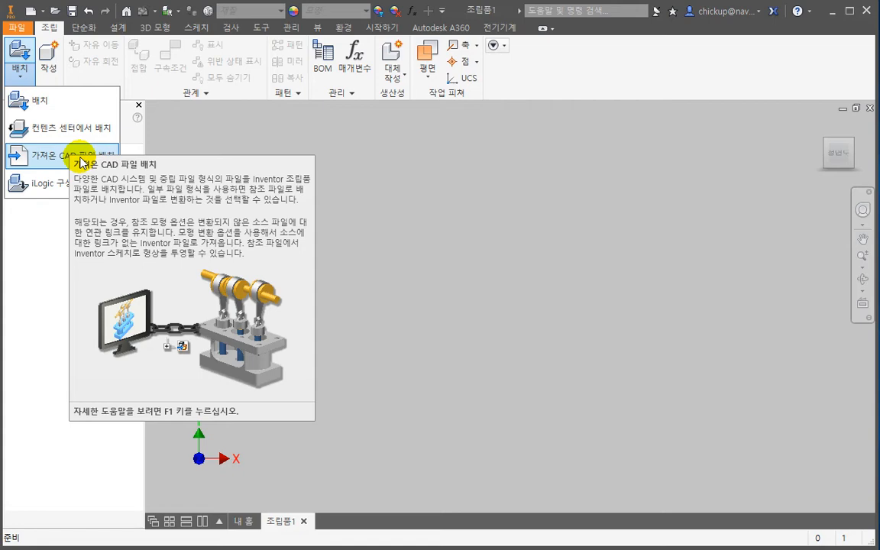
left_click(82, 160)
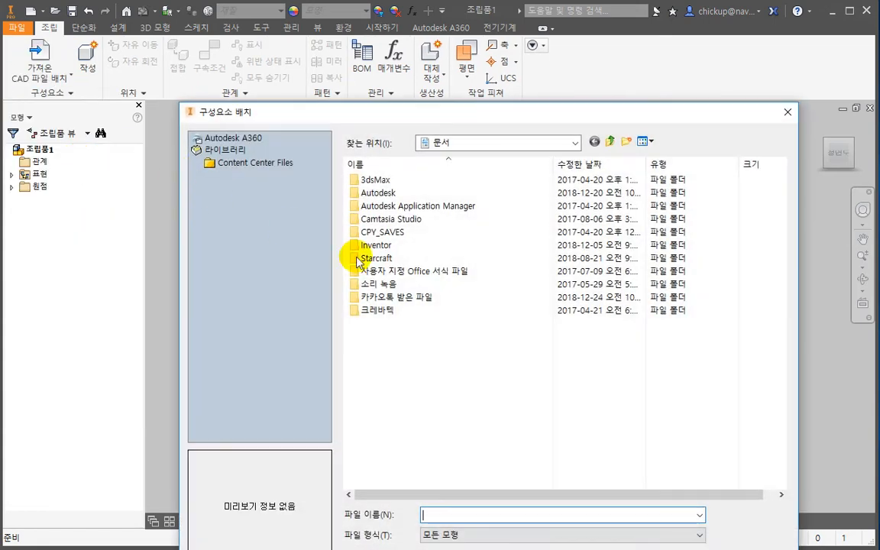
left_click_drag(495, 120, 452, 40)
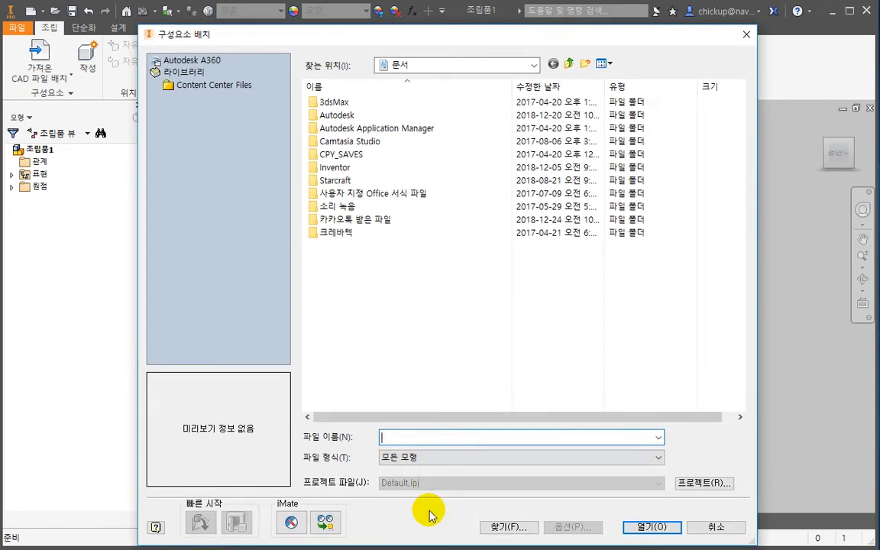
left_click_drag(424, 542, 424, 418)
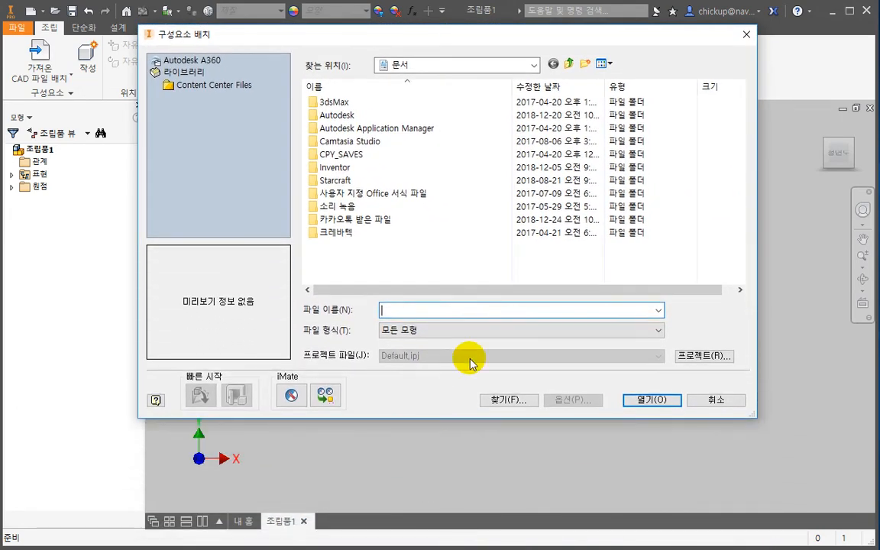
left_click(565, 330)
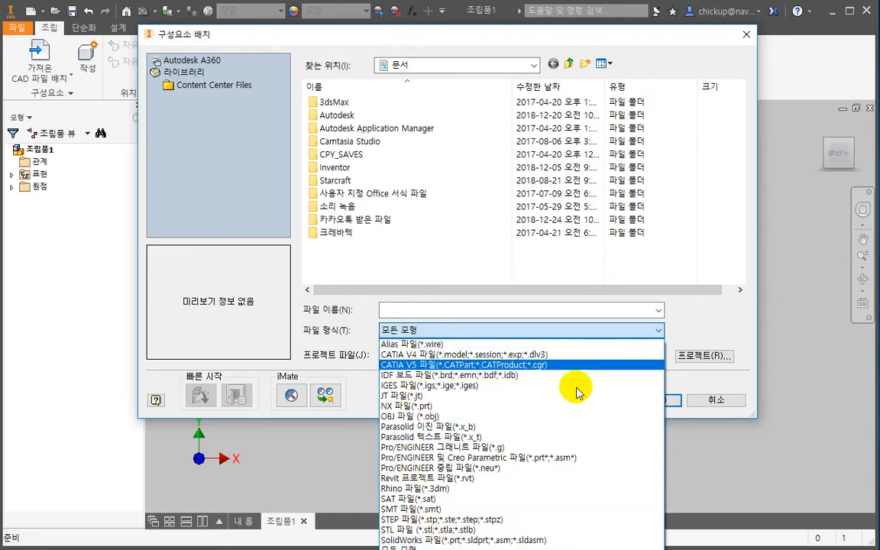
left_click(444, 272)
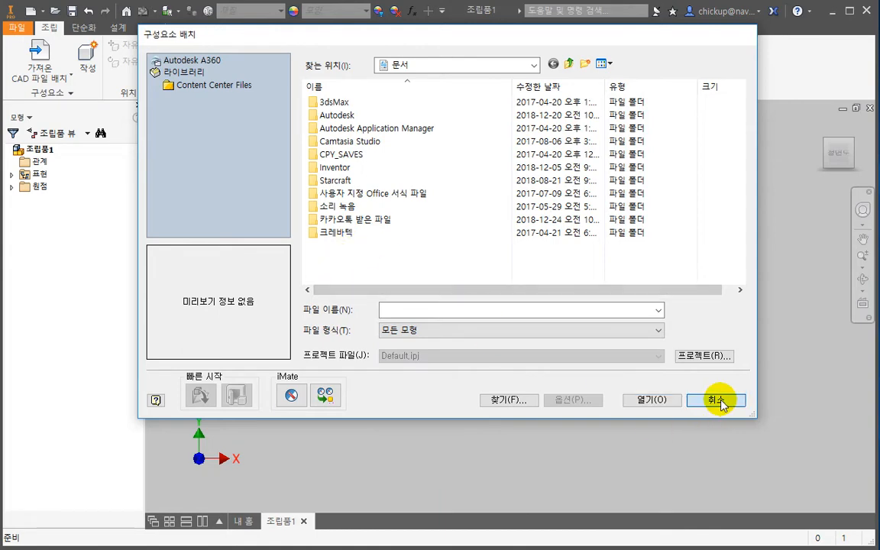
left_click(723, 406)
Step: Try to place an iLogic component in the unsaved assembly
left_click(44, 82)
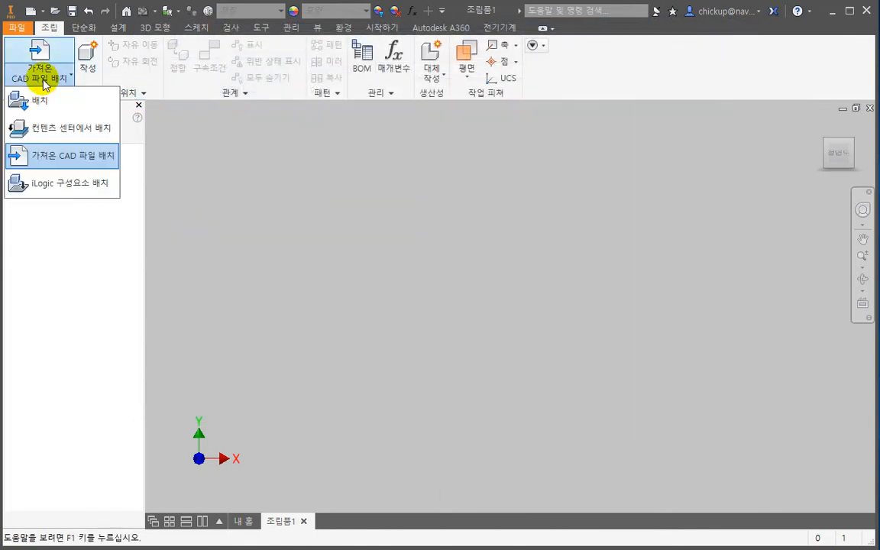
left_click(54, 185)
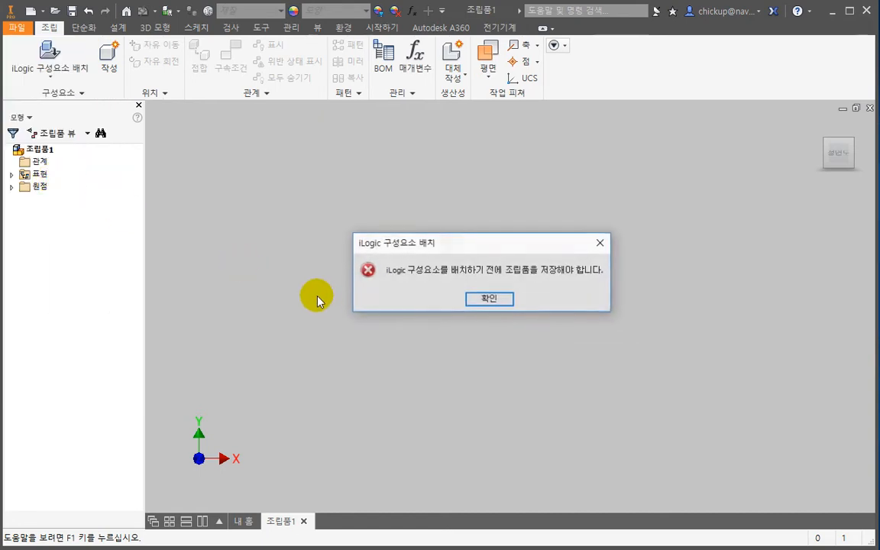
left_click(497, 300)
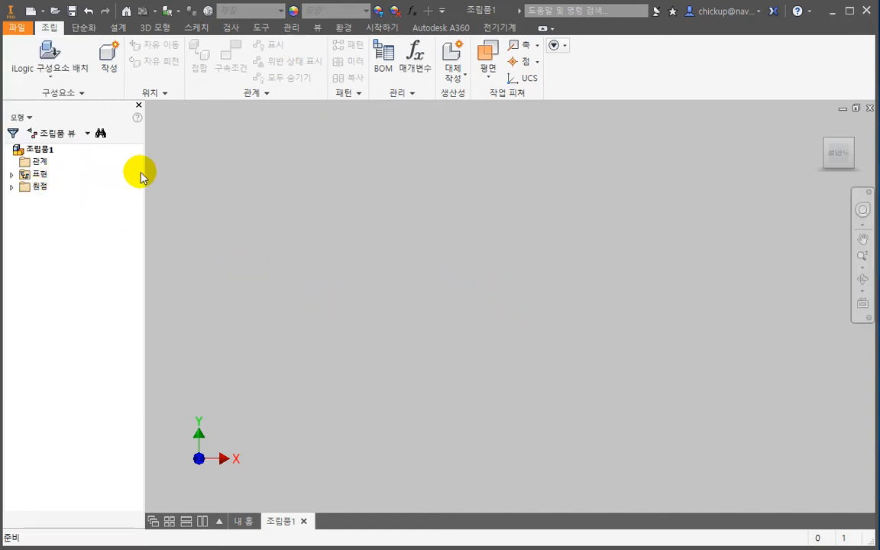
Step: Begin placing a regular component and open the 01-PUSHER folder as its source
left_click(50, 75)
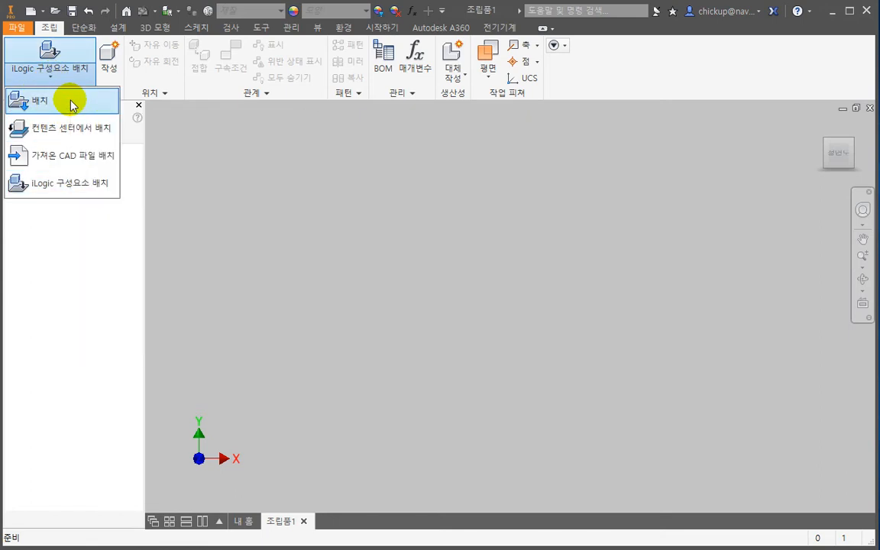
left_click(71, 102)
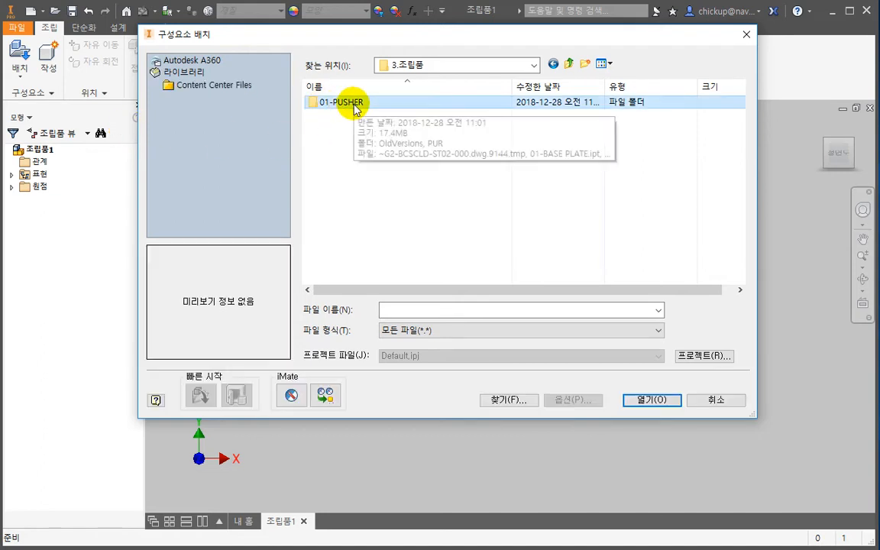
double_click(328, 104)
Step: Preview the part files in the 01-PUSHER folder, from 01-BASE PLATE.ipt through 07-GUIDE.ipt
left_click(385, 141)
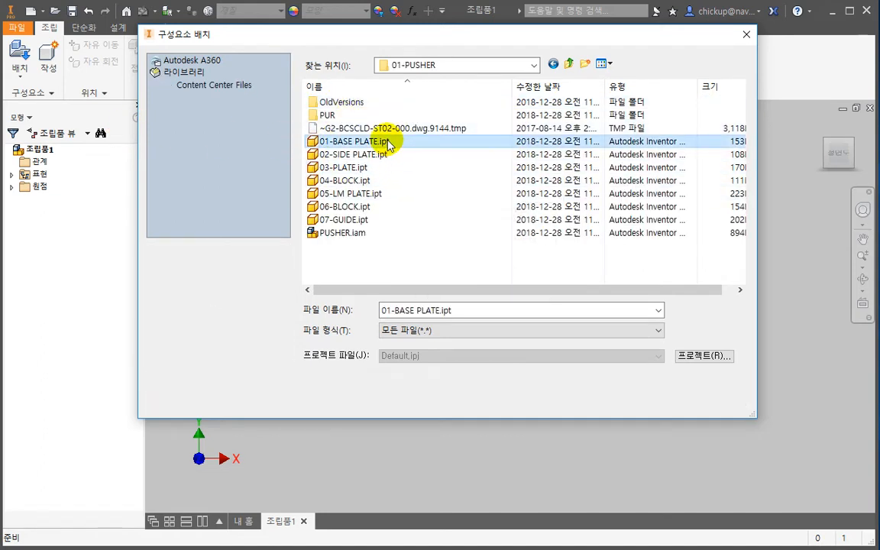
left_click(368, 155)
left_click(340, 167)
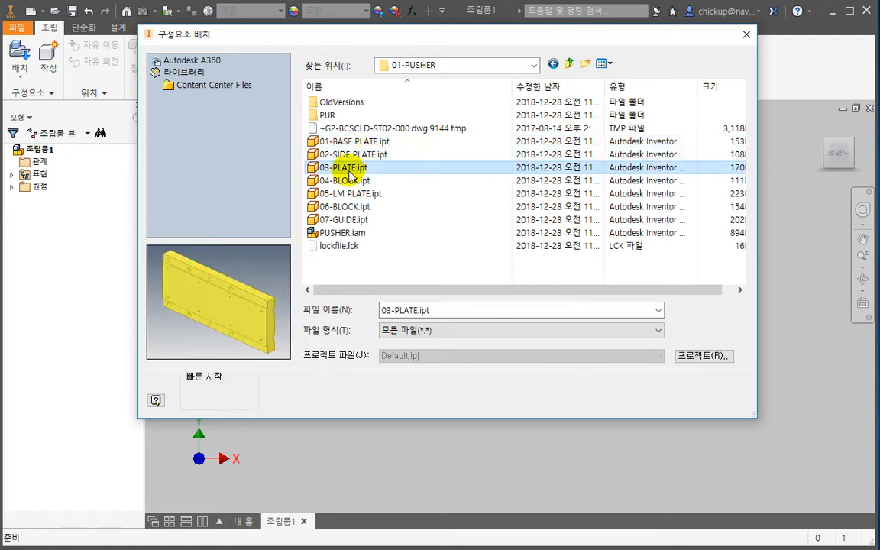
left_click(336, 180)
left_click(334, 194)
left_click(336, 207)
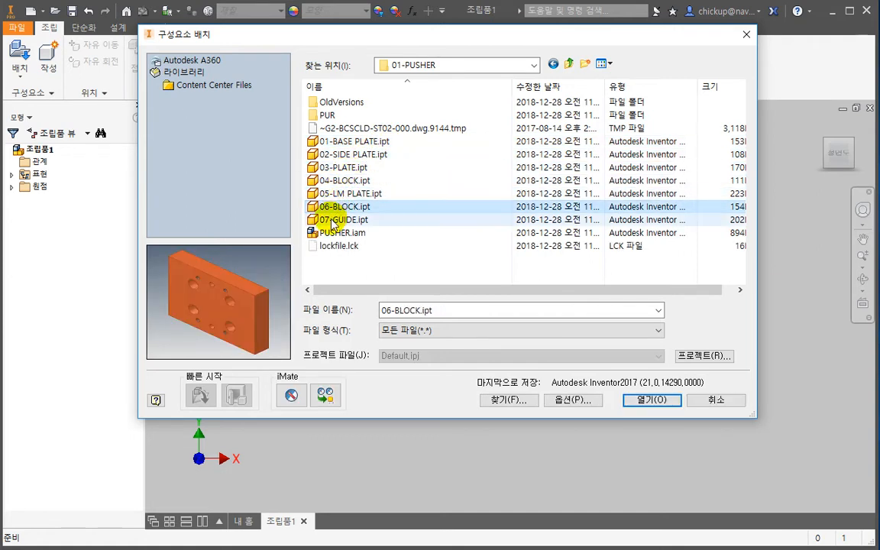
left_click(334, 219)
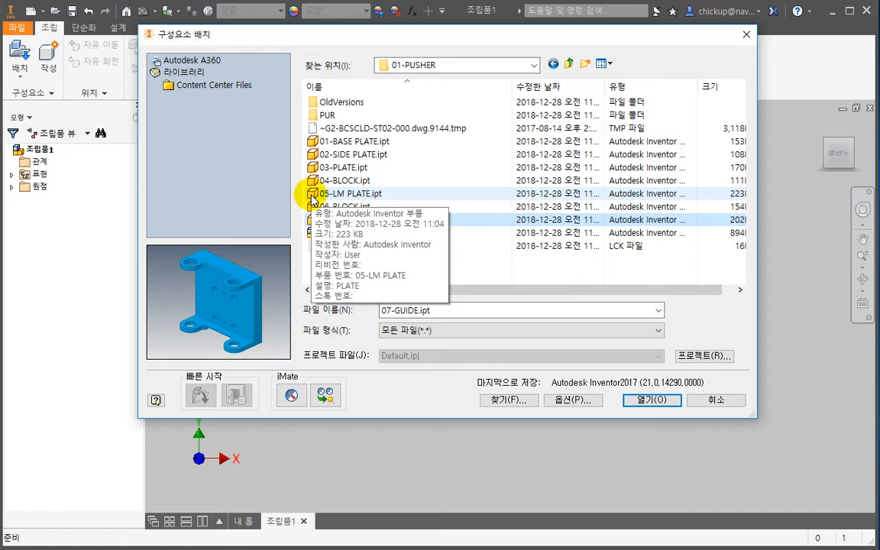
left_click(377, 143)
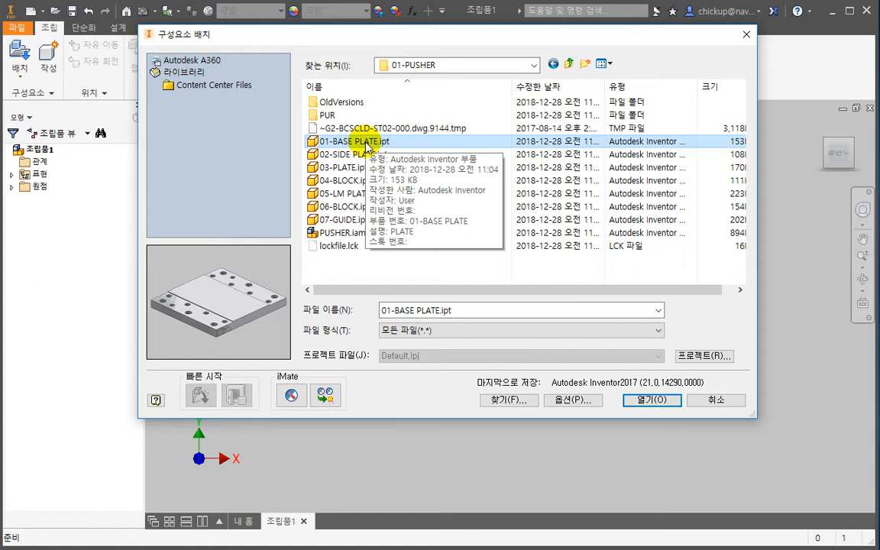
left_click(359, 154)
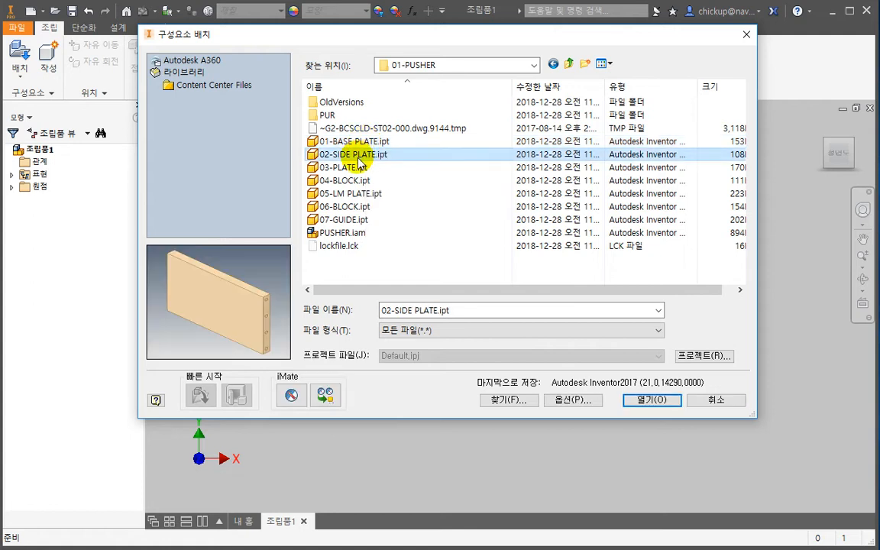
Step: Place 01-BASE PLATE.ipt in the assembly, grounded at the origin
left_click(368, 144)
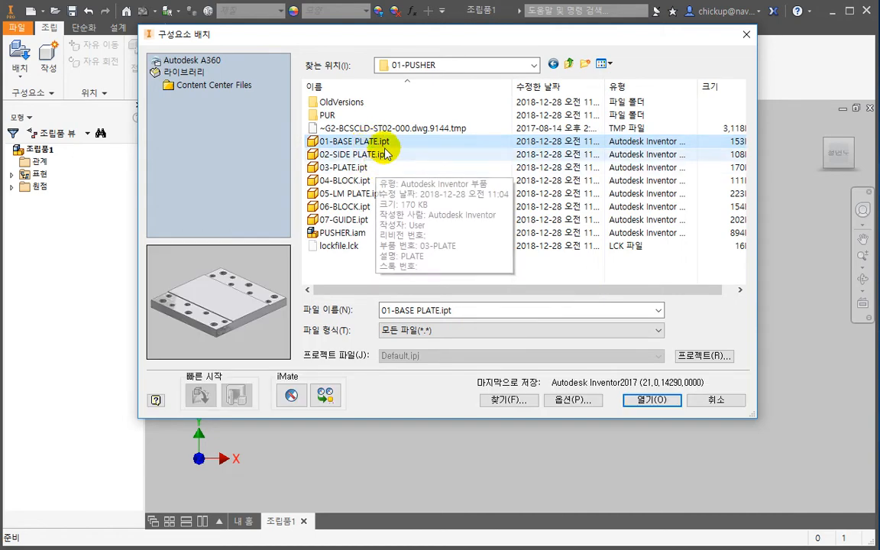
left_click(651, 399)
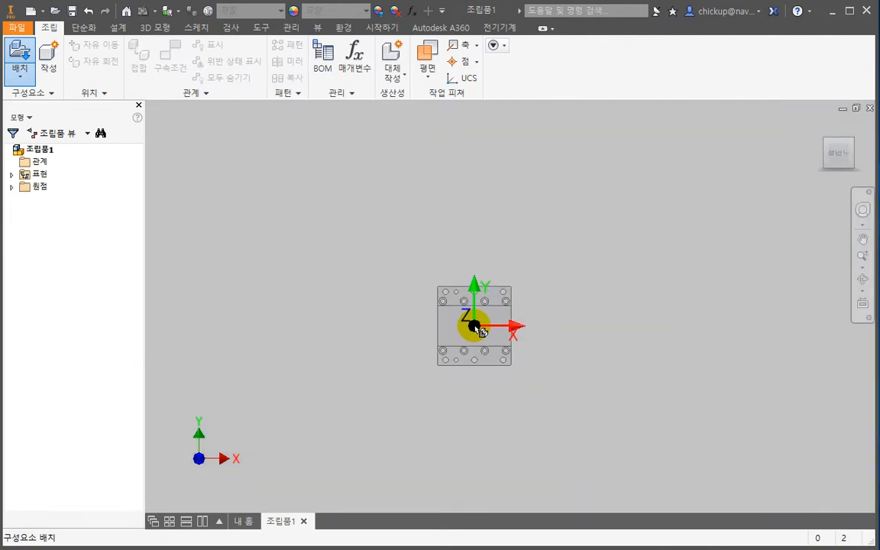
scroll(475, 328, "down", 3)
mouse_move(446, 323)
middle_mouse_down("shift")
mouse_move(467, 312)
mouse_move(524, 316)
mouse_move(424, 332)
mouse_move(451, 325)
middle_mouse_up("shift")
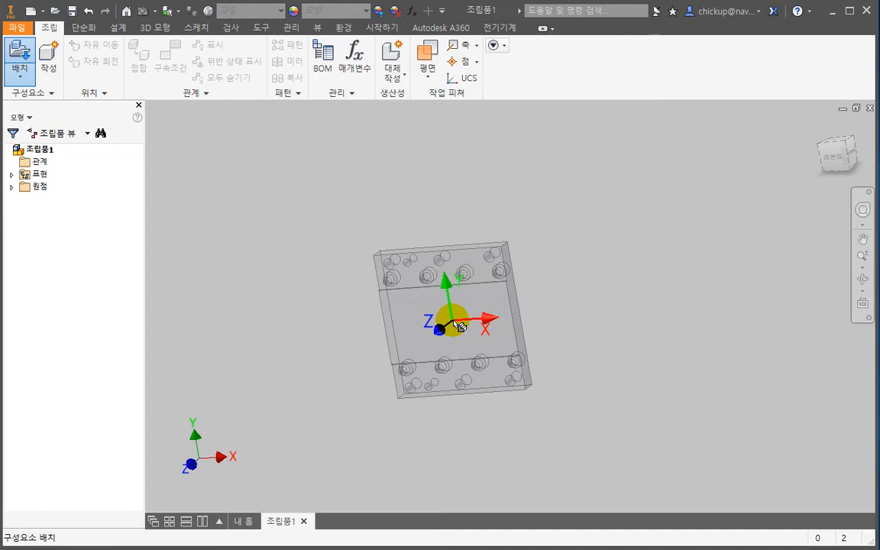
left_click(832, 159)
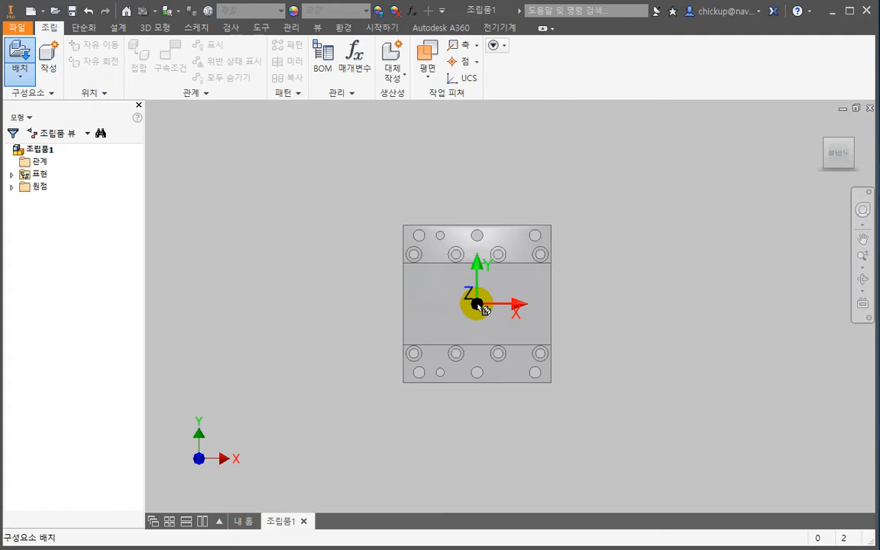
left_click(852, 142)
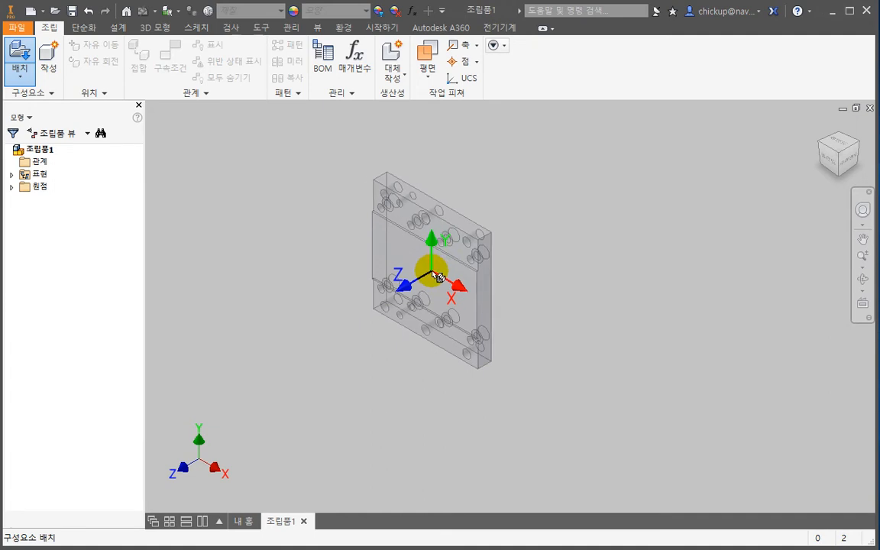
right_click(432, 276)
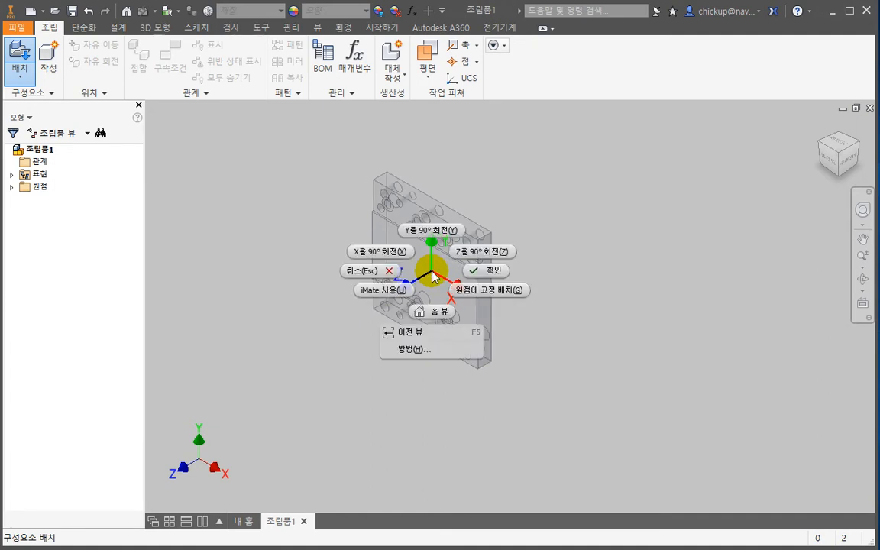
left_click(500, 294)
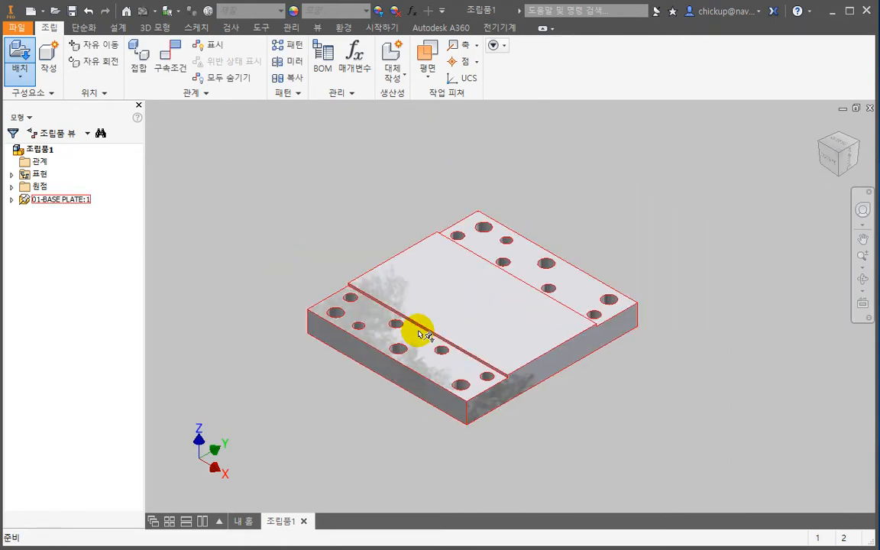
Step: Inspect the grounded base plate from several directions and delete it from the assembly
middle_click_drag(438, 319, 465, 369, "shift")
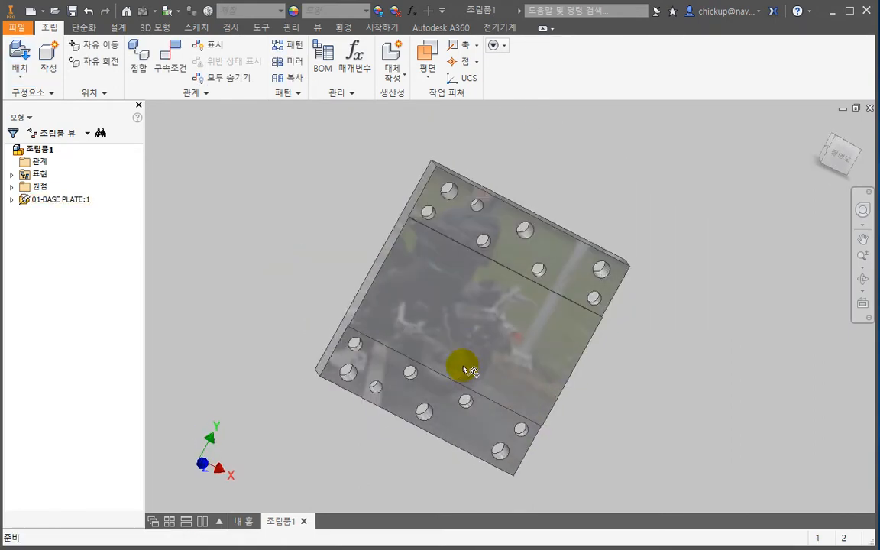
left_click(846, 163)
scroll(507, 297, "up", 6)
scroll(509, 296, "down", 10)
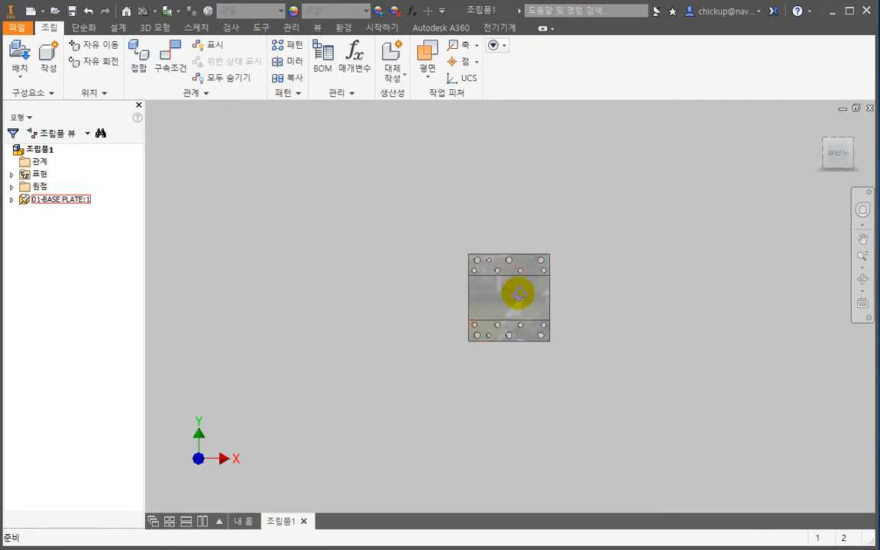
middle_click_drag(519, 293, 432, 308, "shift")
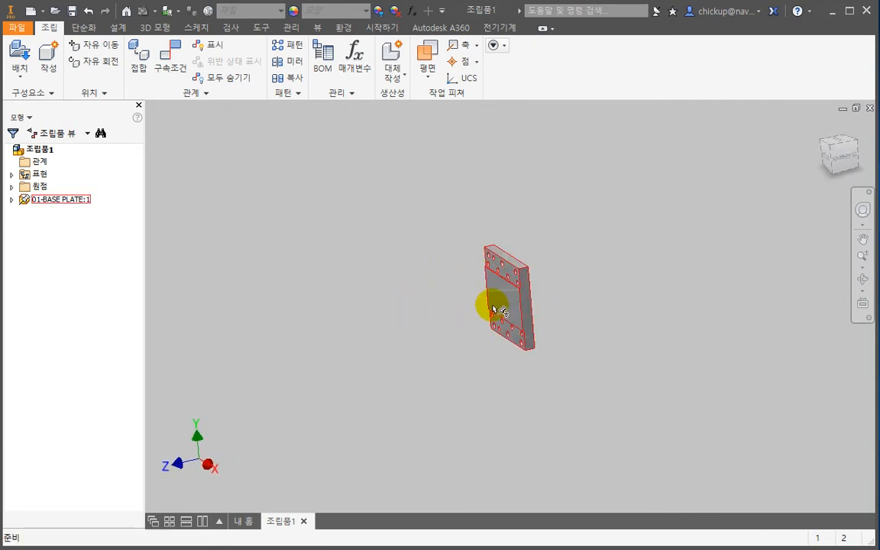
mouse_move(436, 318)
middle_mouse_down("shift")
mouse_move(432, 328)
mouse_move(442, 328)
mouse_move(424, 325)
middle_mouse_up("shift")
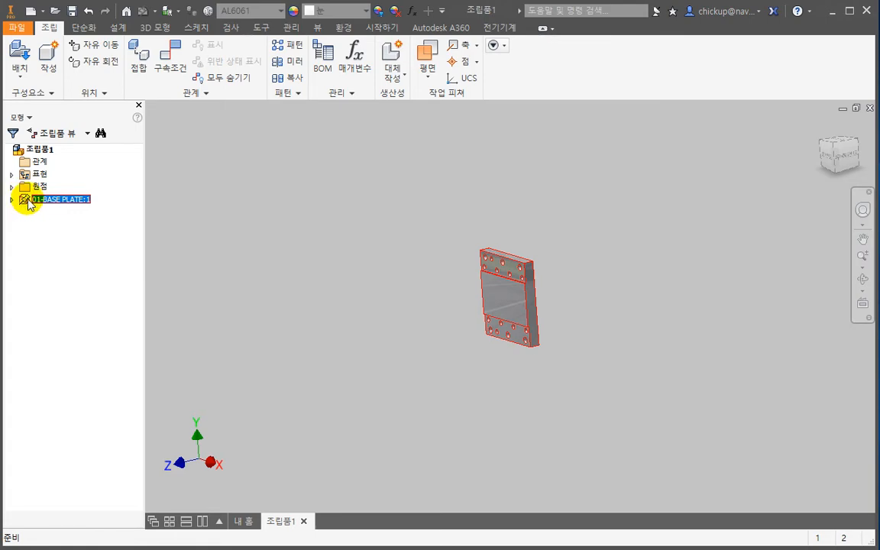
key("Delete")
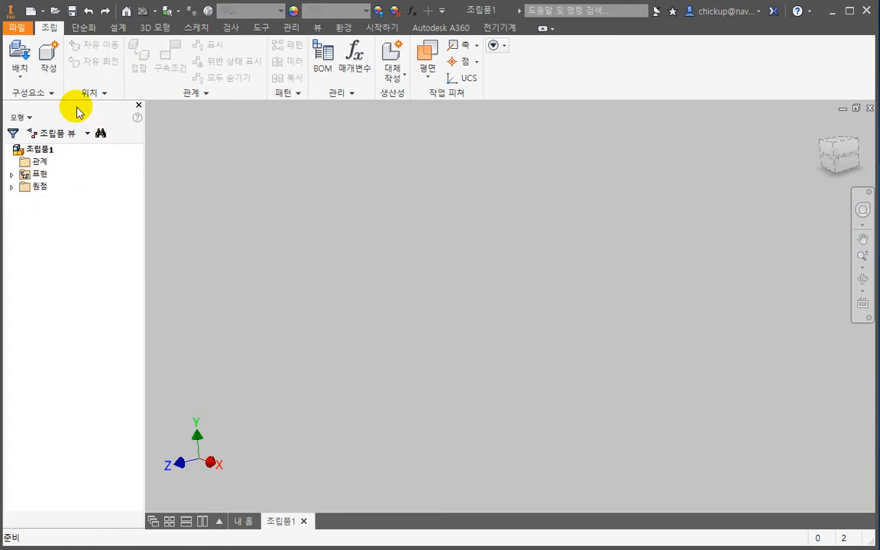
Step: Begin placing 01-BASE PLATE.ipt and rotate its preview 90° about X, Y, Z and X again so it lies flat
left_click(21, 54)
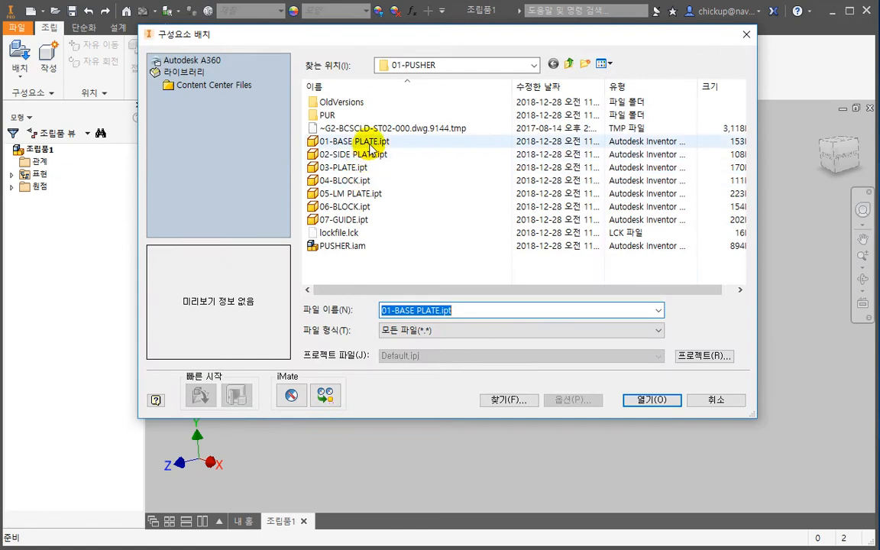
double_click(364, 141)
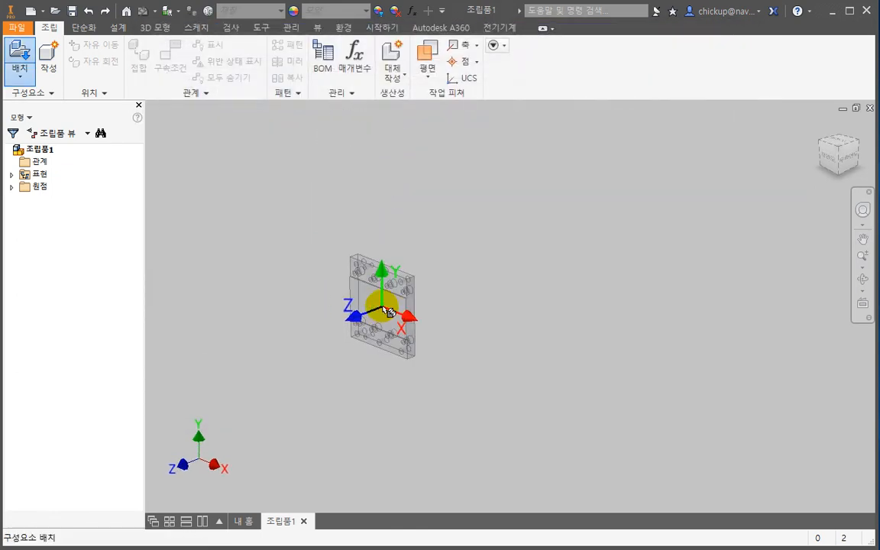
right_click(435, 285)
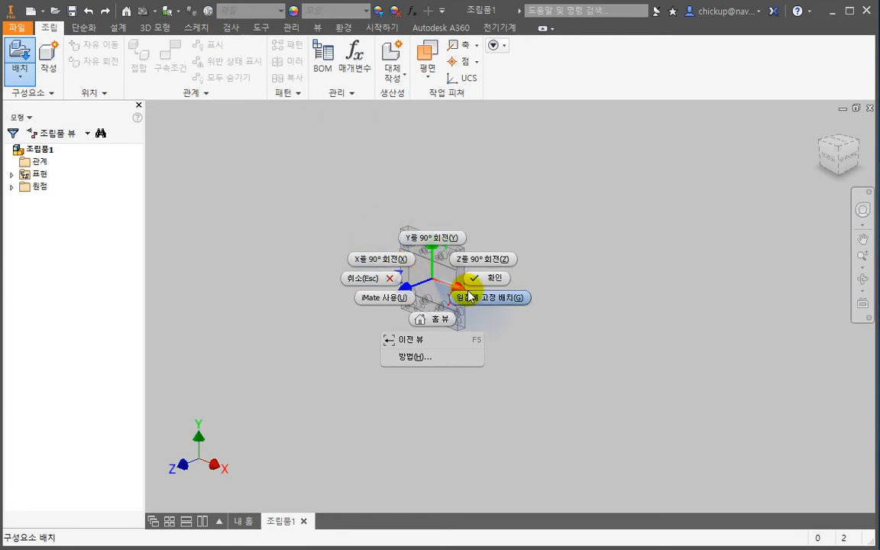
left_click(396, 264)
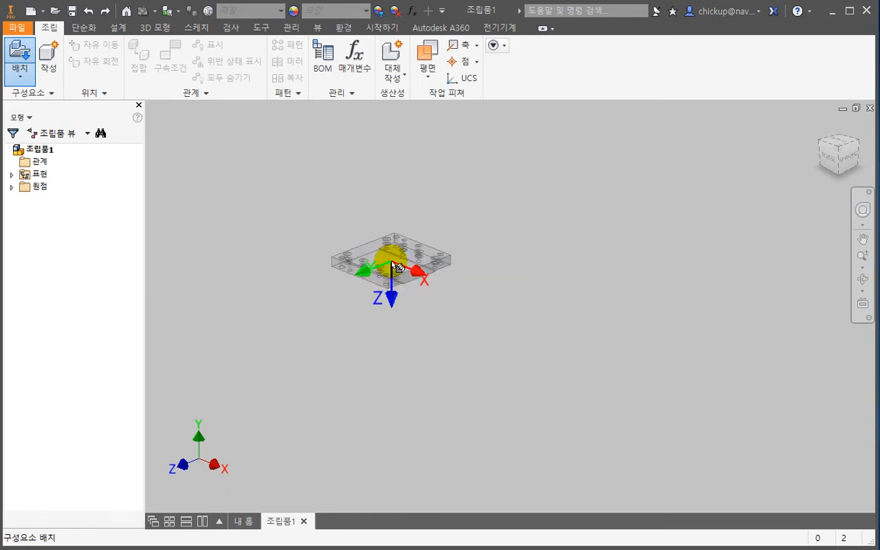
left_click(483, 223)
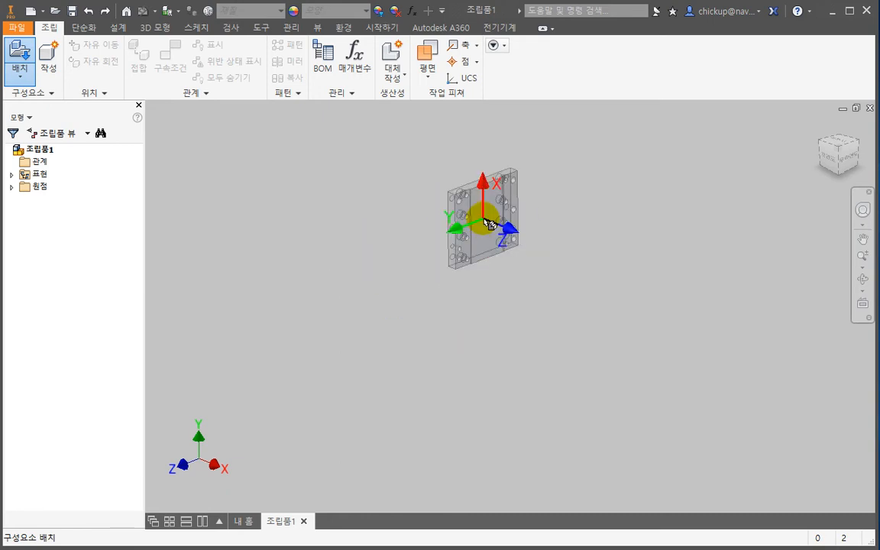
left_click(478, 252)
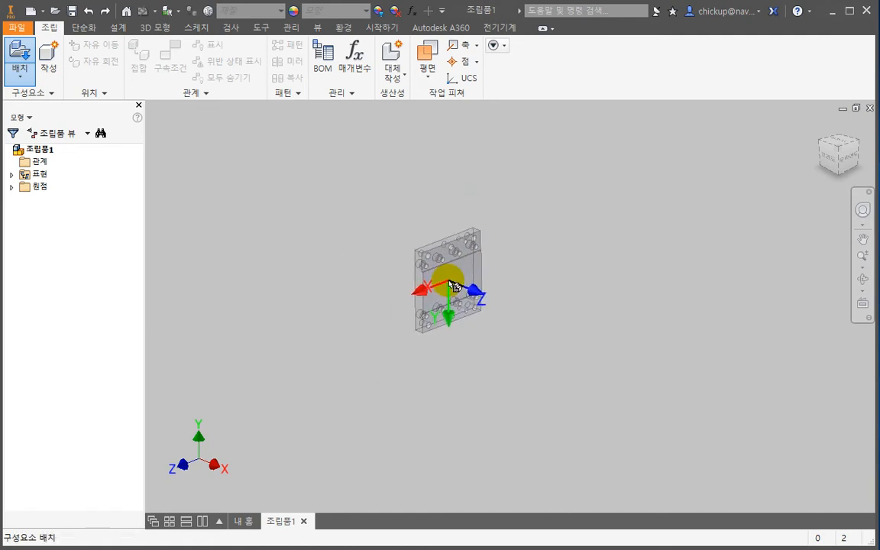
scroll(472, 263, "up", 5)
right_click(463, 278)
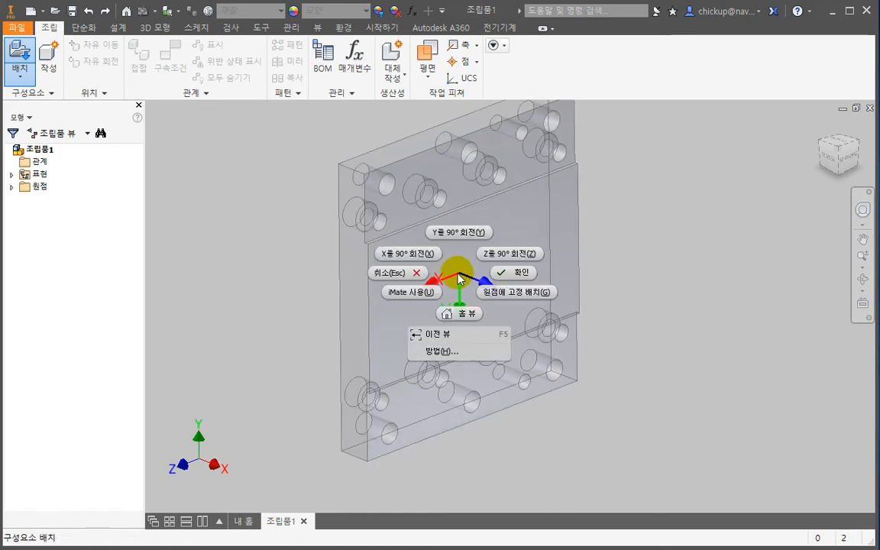
left_click(424, 258)
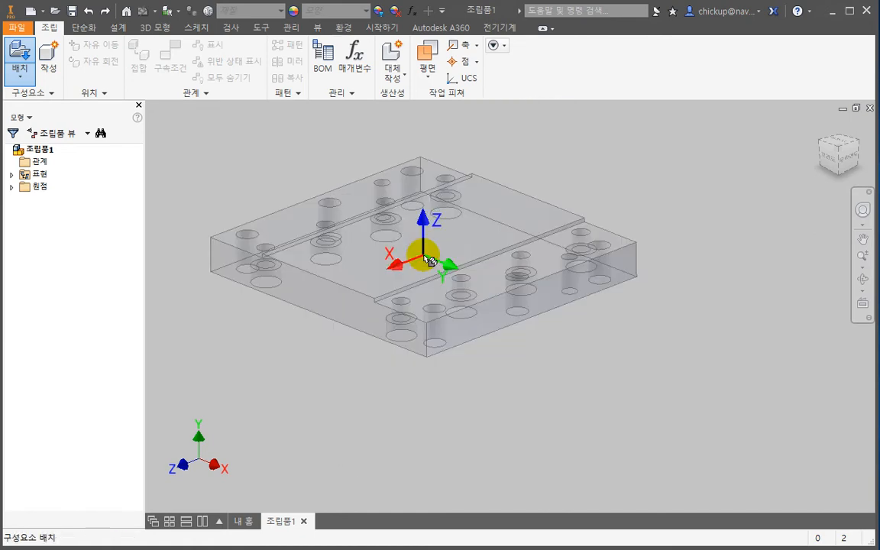
Step: Set an isometric view with Y up and place the rotated base plate grounded at the origin
scroll(427, 295, "up", 4)
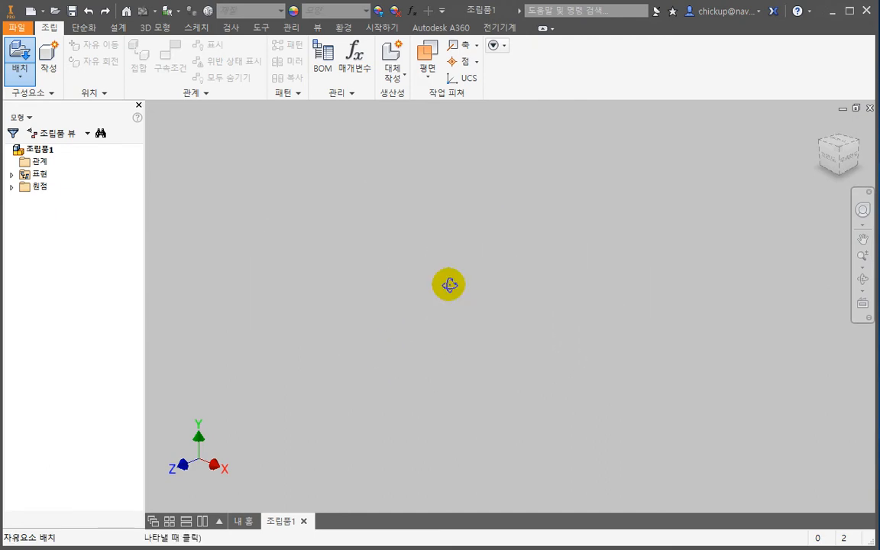
middle_click_drag(450, 285, 474, 307, "shift")
left_click_drag(847, 162, 834, 163)
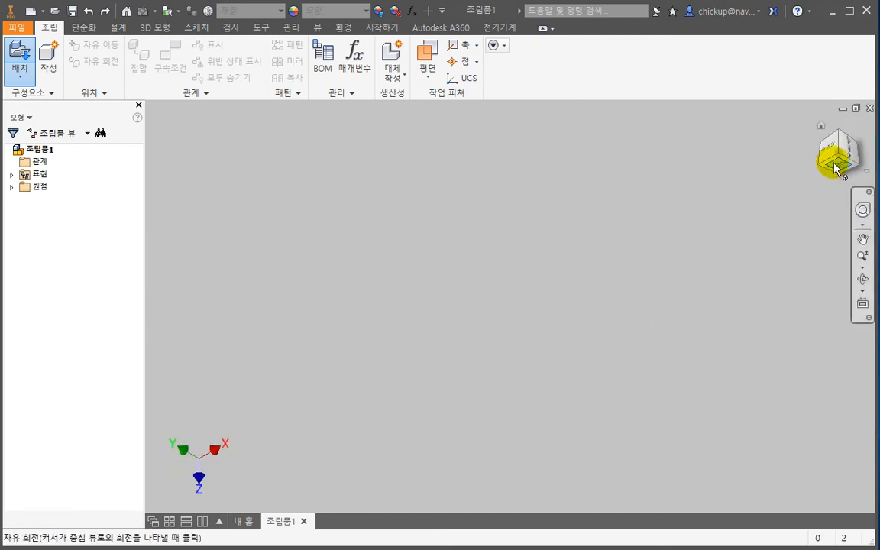
left_click(840, 169)
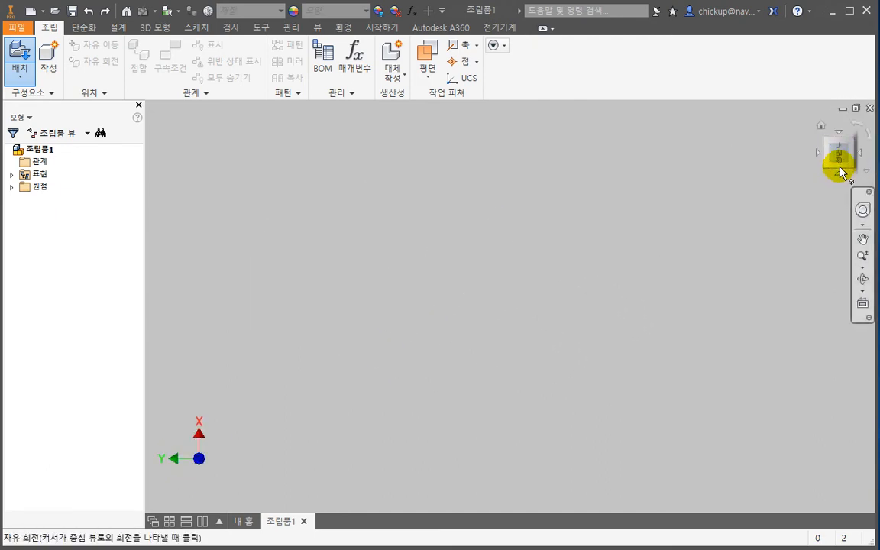
left_click(869, 141)
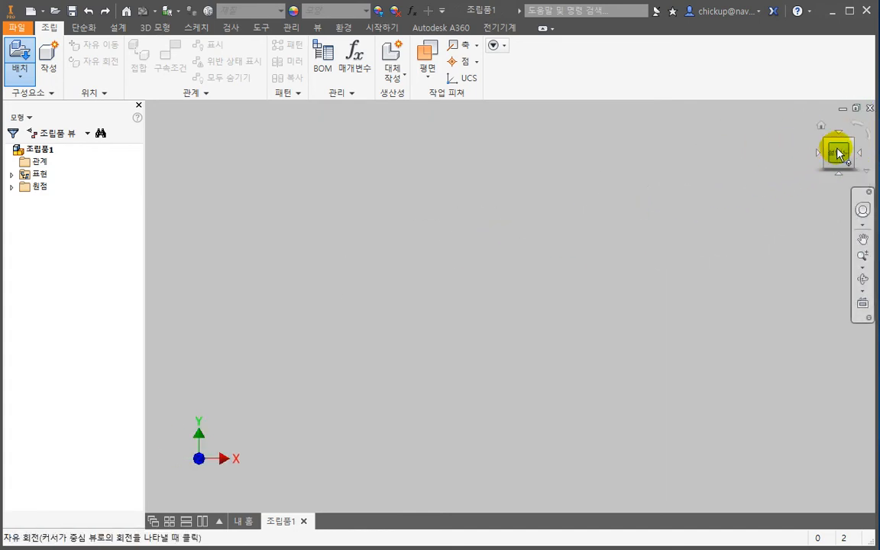
left_click(853, 145)
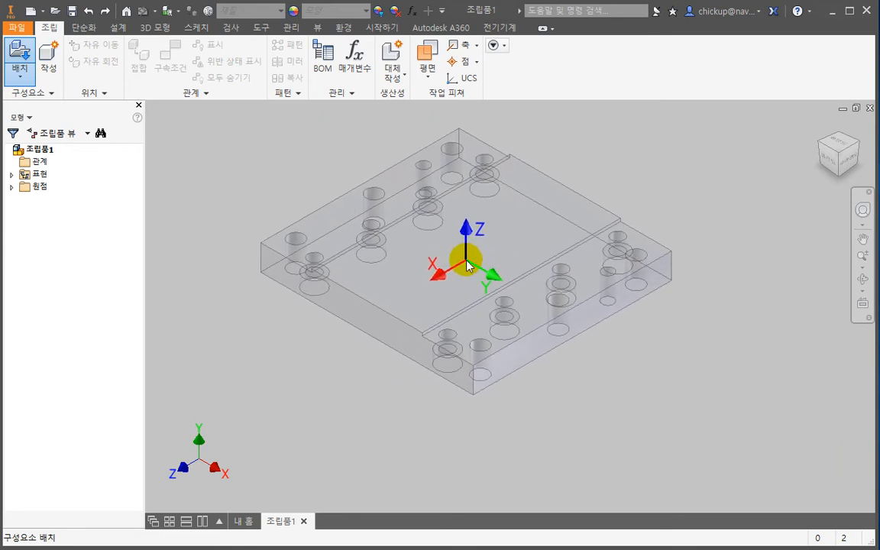
right_click(467, 264)
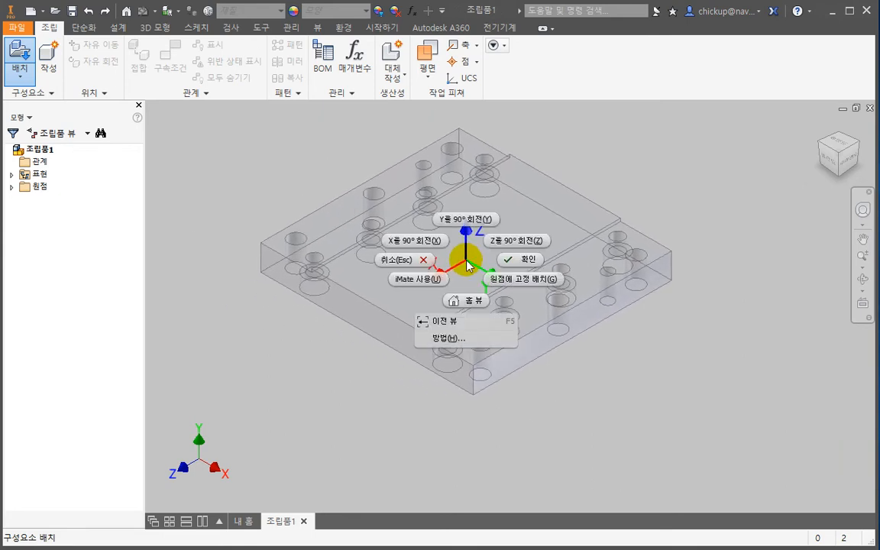
left_click(525, 286)
Step: Inspect the flat grounded base plate and delete it from the assembly
scroll(447, 286, "up", 3)
middle_click_drag(483, 283, 410, 337, "shift")
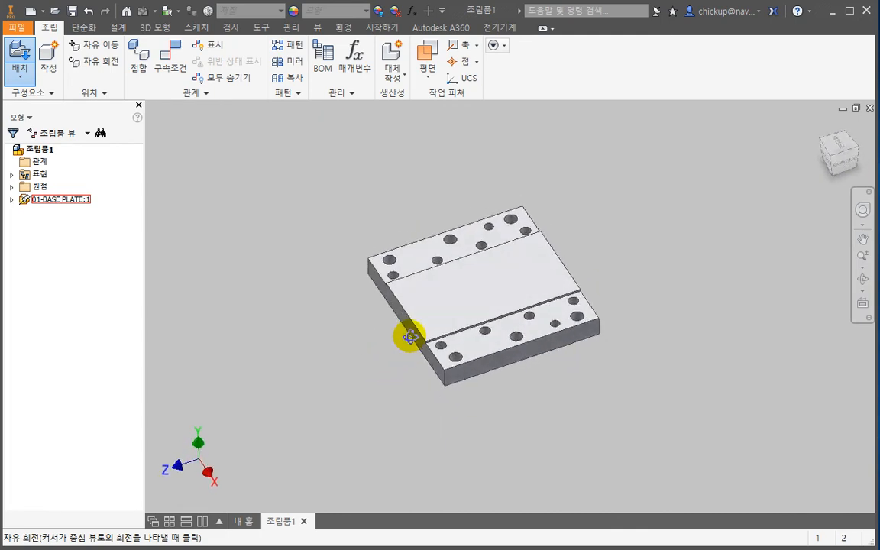
left_click(473, 280)
key("Delete")
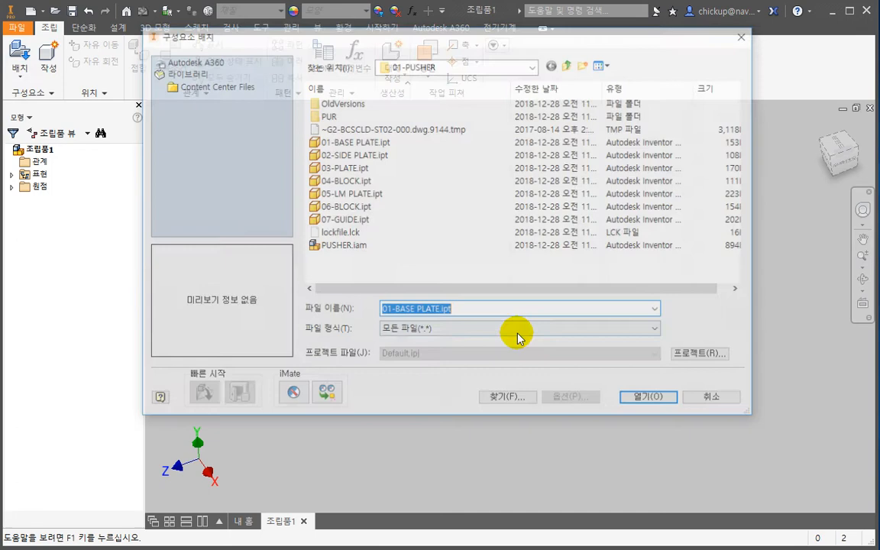
Step: Begin placing 01-BASE PLATE.ipt again and rotate its preview about X in three 90° turns
left_click(21, 53)
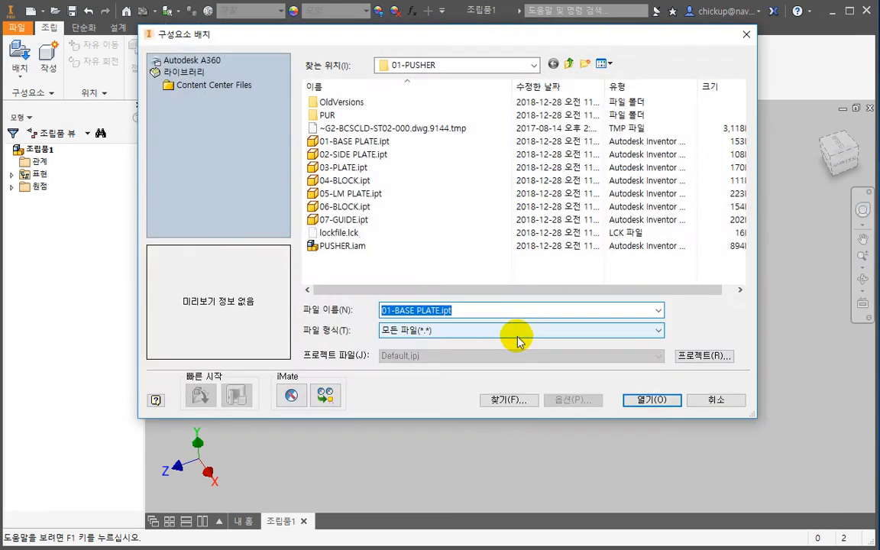
double_click(382, 141)
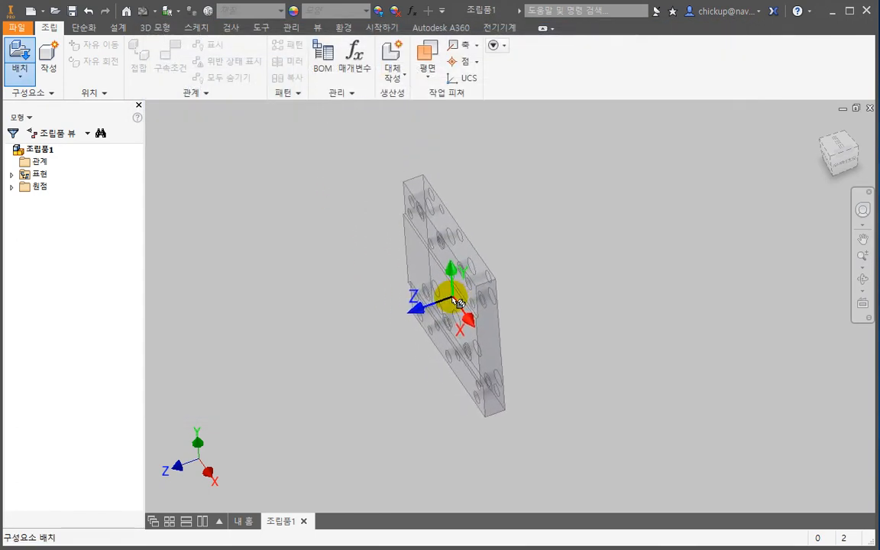
middle_click_drag(450, 296, 489, 284, "shift")
right_click(487, 285)
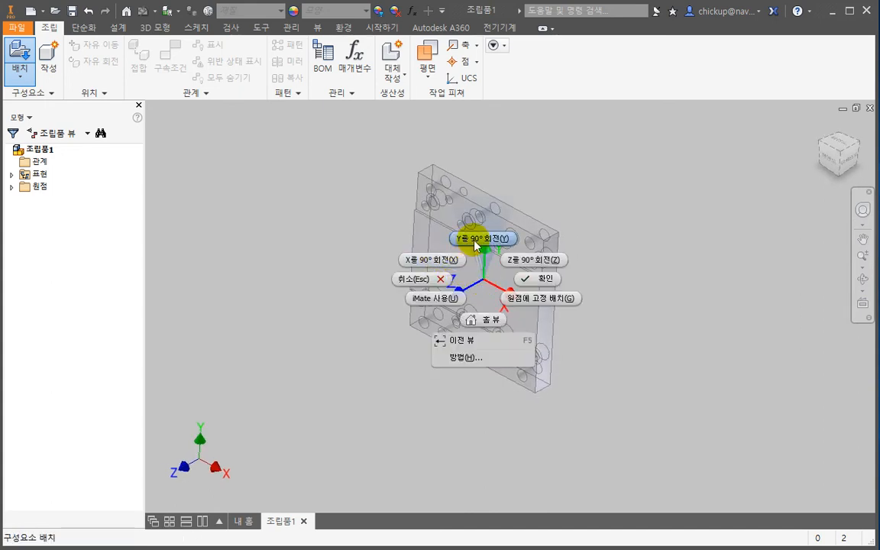
left_click(448, 260)
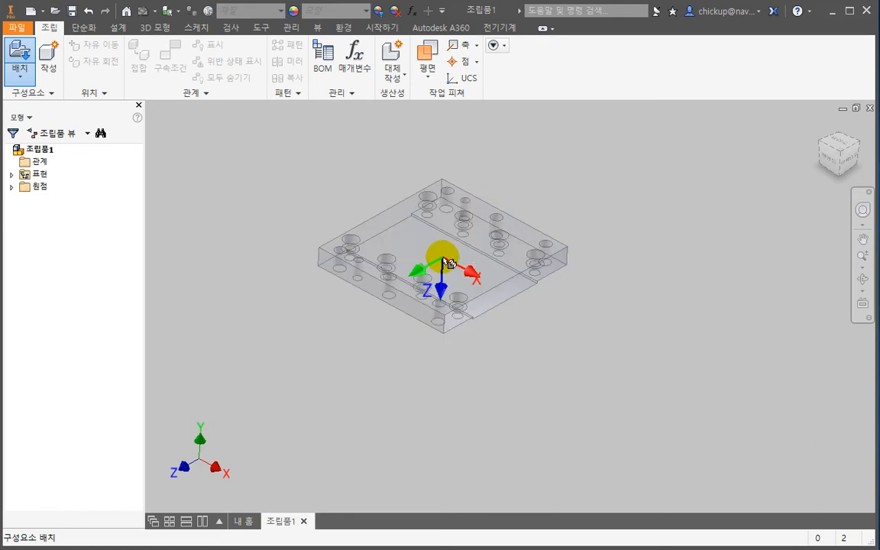
right_click(445, 258)
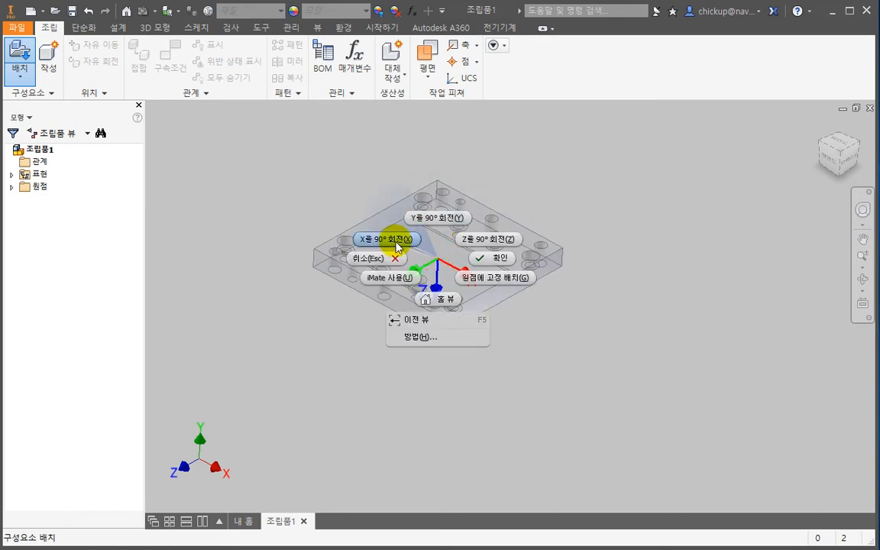
left_click(388, 239)
right_click(419, 247)
left_click(377, 229)
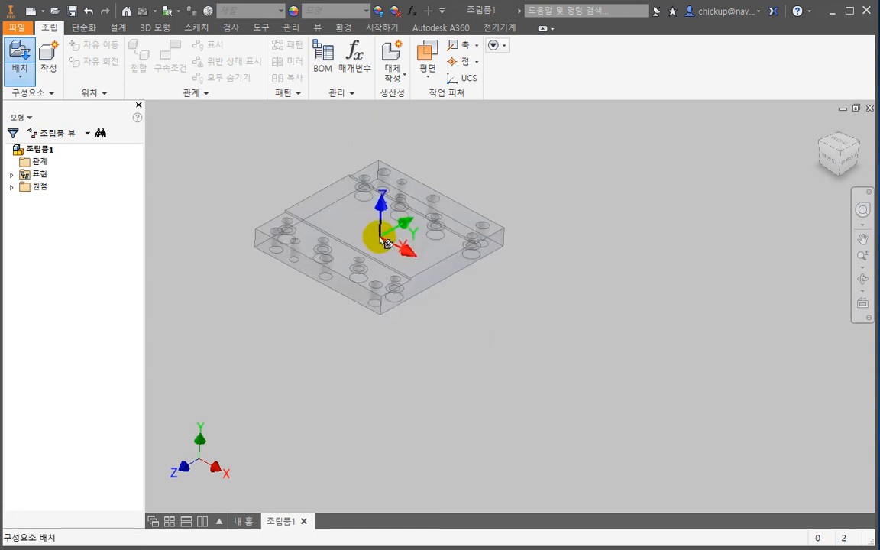
Step: Rotate the base plate preview 90° about Z and place the plate grounded at the origin
right_click(390, 249)
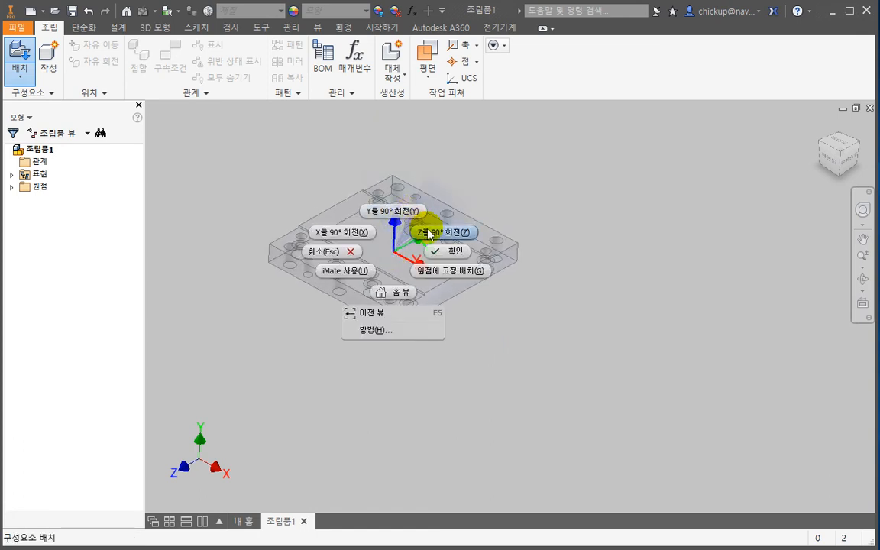
left_click(429, 232)
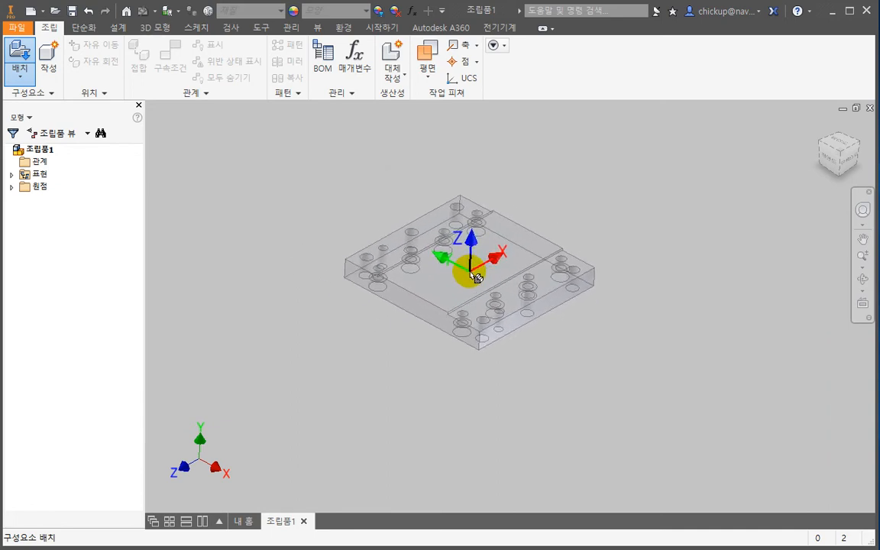
right_click(470, 276)
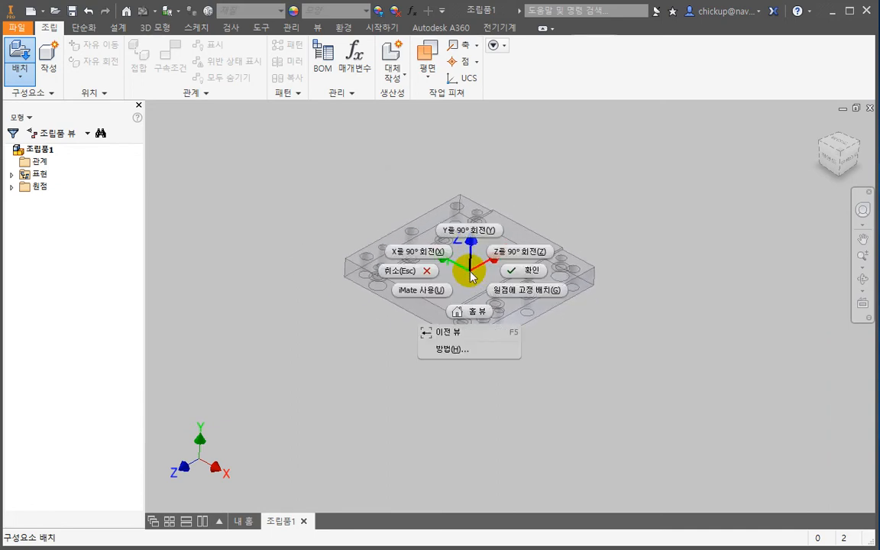
left_click(517, 296)
middle_click_drag(413, 326, 382, 334, "shift")
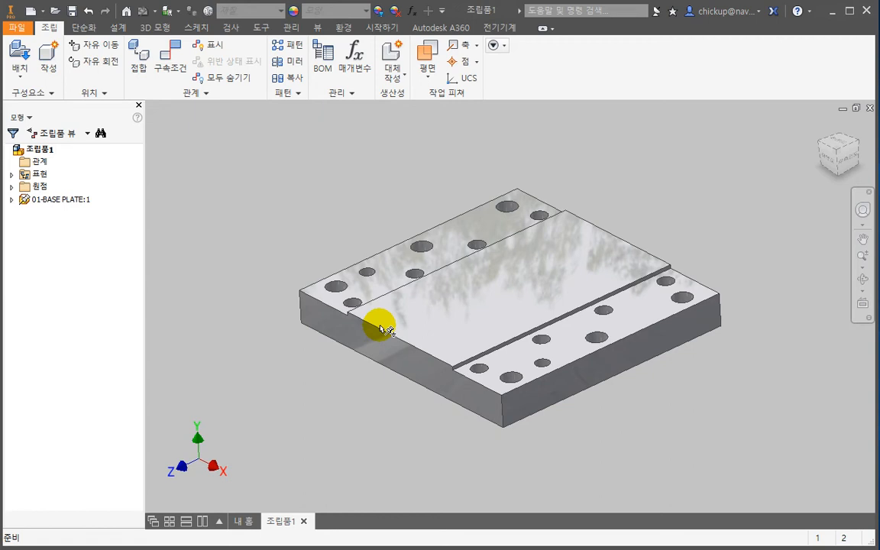
scroll(321, 228, "down", 5)
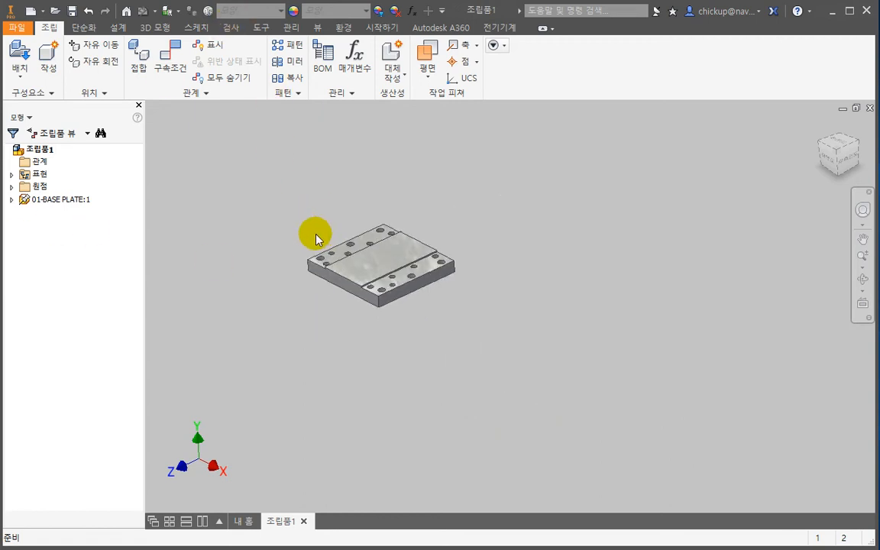
Step: Place one 02-SIDE PLATE.ipt from the 01-PUSHER folder in the empty space behind the base plate
left_click(19, 52)
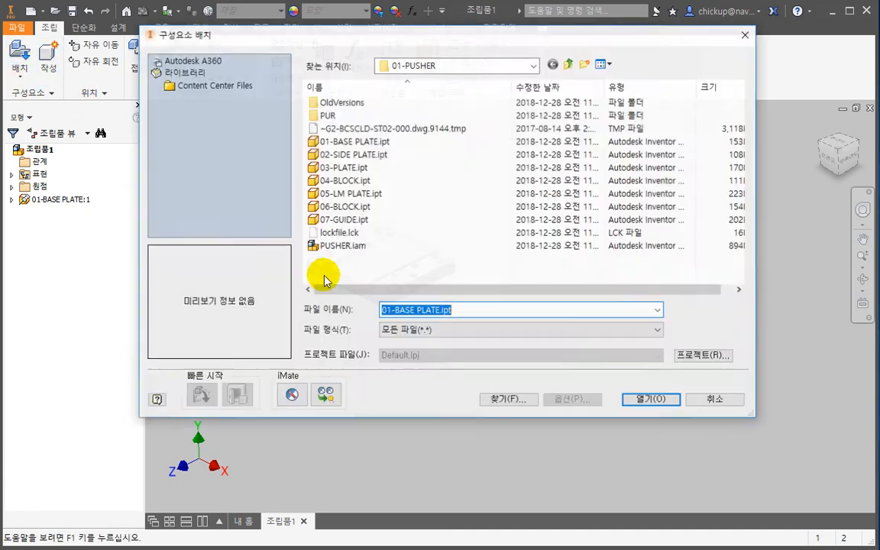
double_click(373, 154)
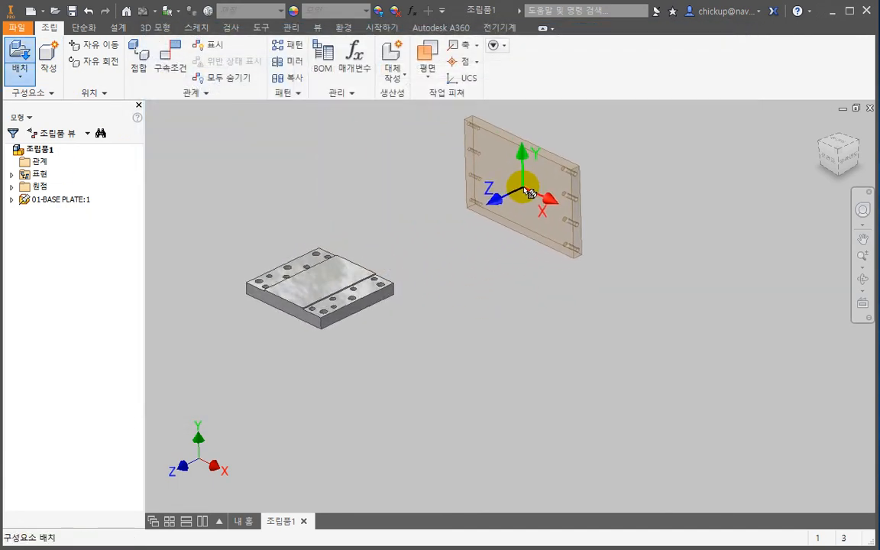
left_click(529, 192)
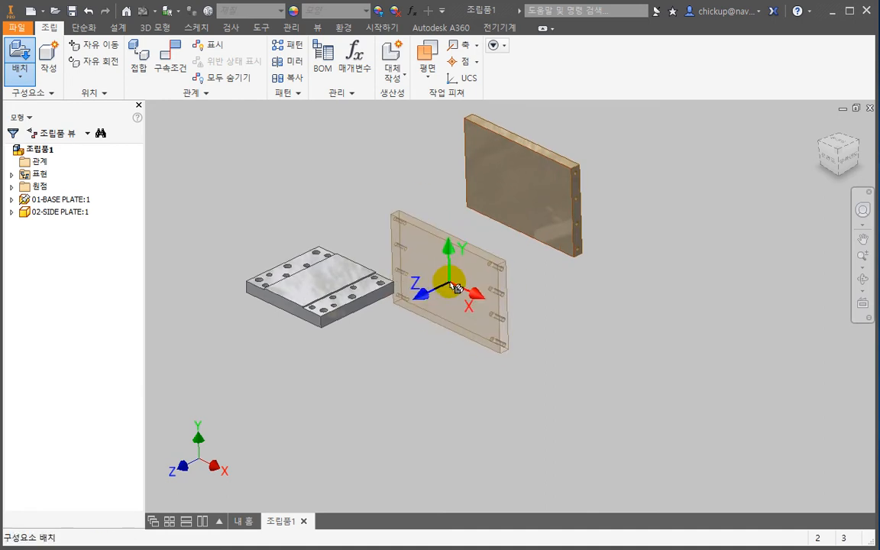
Step: Place nine more copies of the side plate spread around the base plate
middle_click_drag(453, 280, 491, 354)
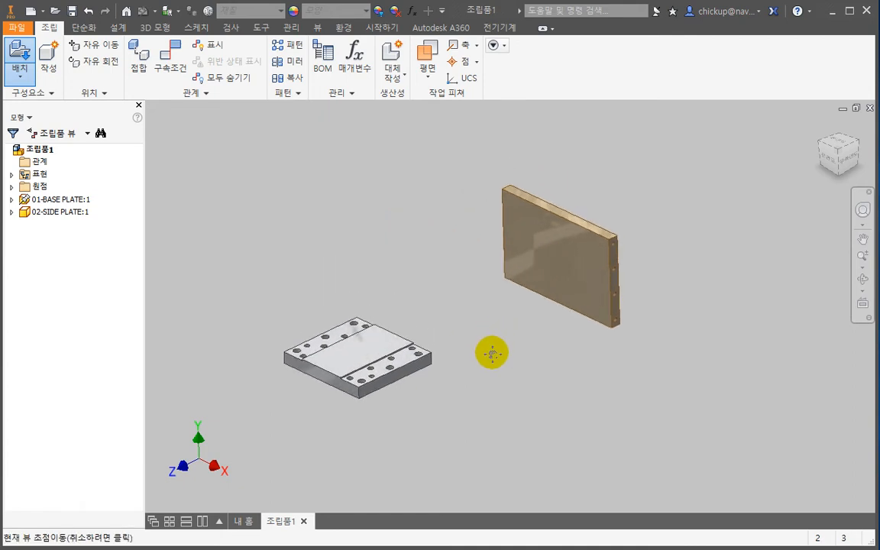
middle_click_drag(422, 261, 460, 304)
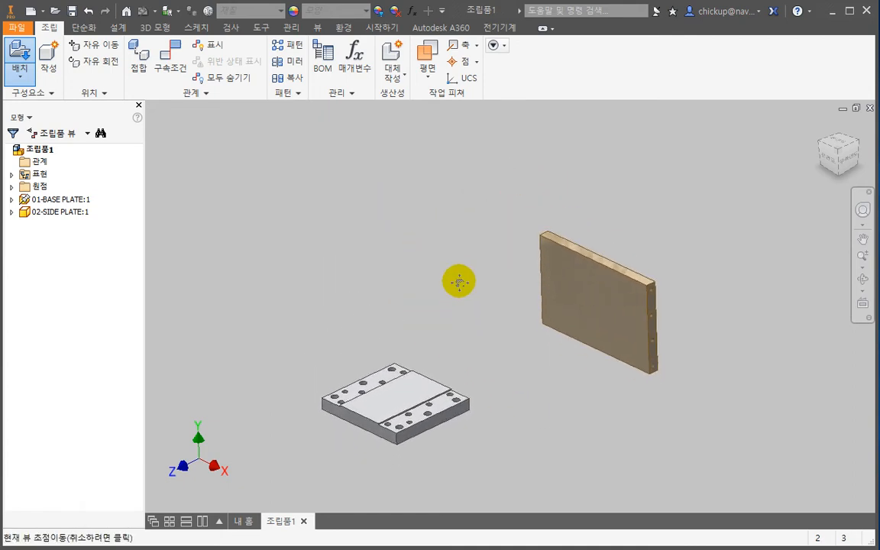
left_click(468, 199)
left_click(377, 224)
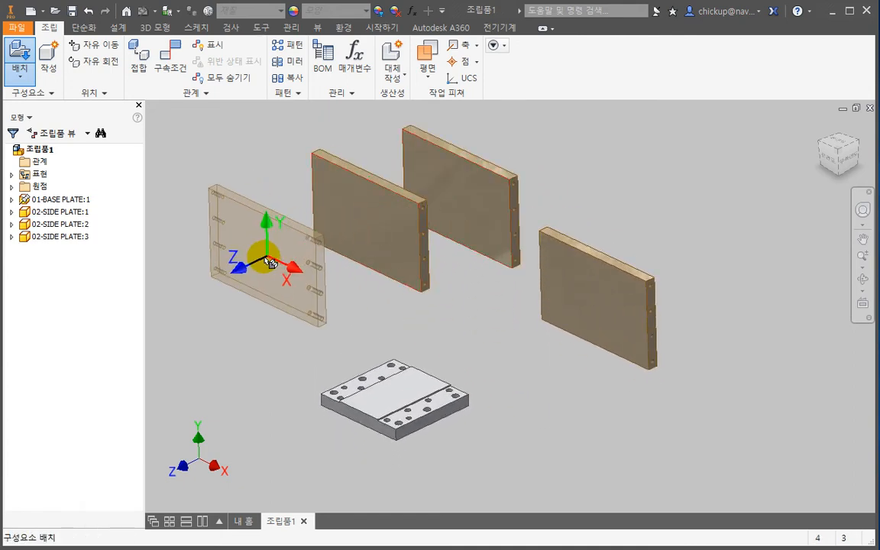
left_click(265, 263)
left_click(481, 327)
left_click(642, 419)
left_click(757, 271)
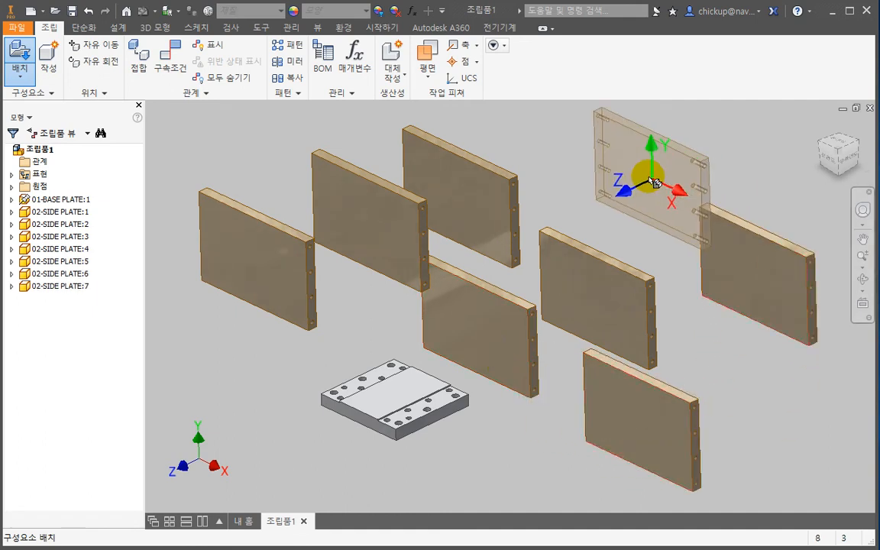
left_click(615, 163)
left_click(254, 171)
left_click(246, 389)
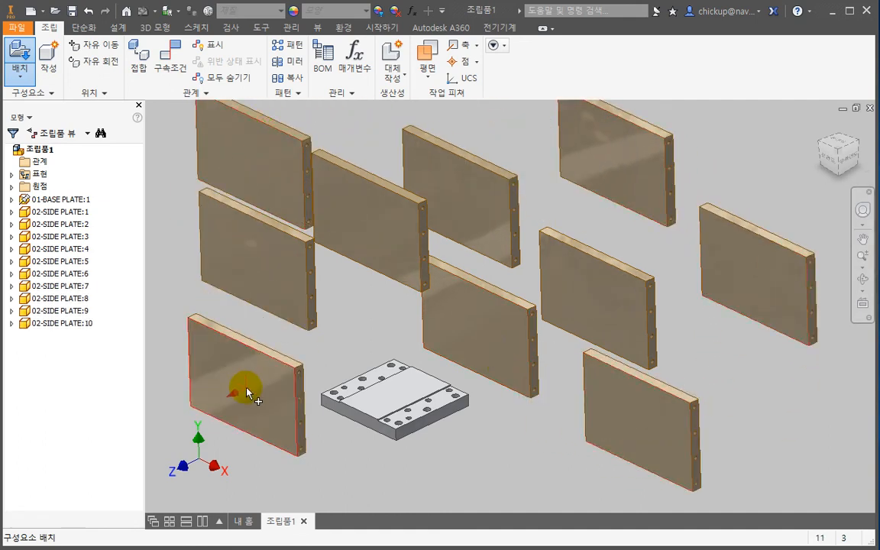
Step: Stop placing copies and examine which plate in the model corresponds to each side plate occurrence from 1 to 10
key("Escape")
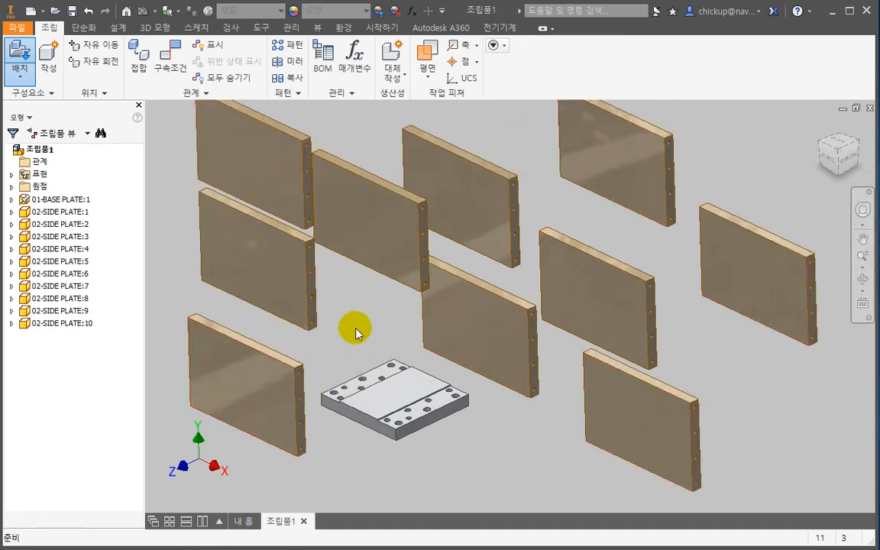
left_click(58, 211)
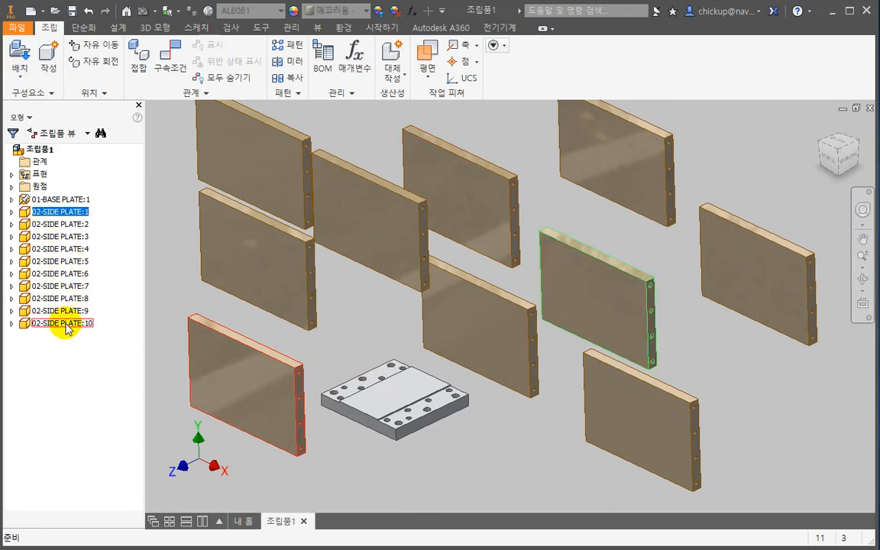
left_click(63, 323, "shift")
left_click(115, 261)
left_click(47, 213)
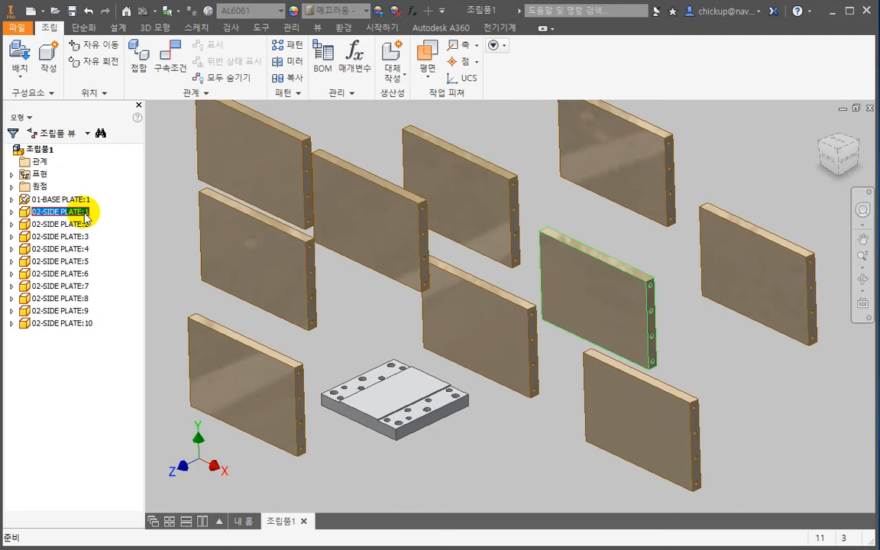
left_click(81, 224)
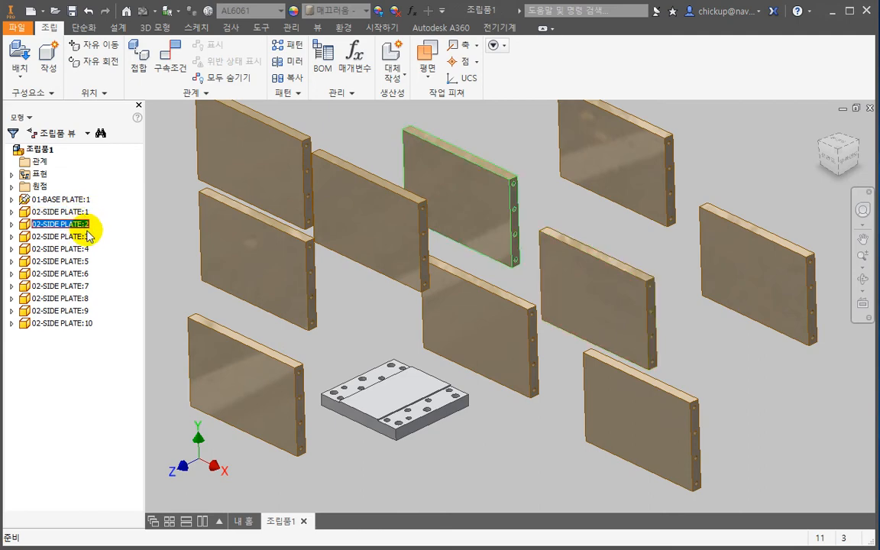
left_click(84, 237)
left_click(85, 248)
left_click(86, 323)
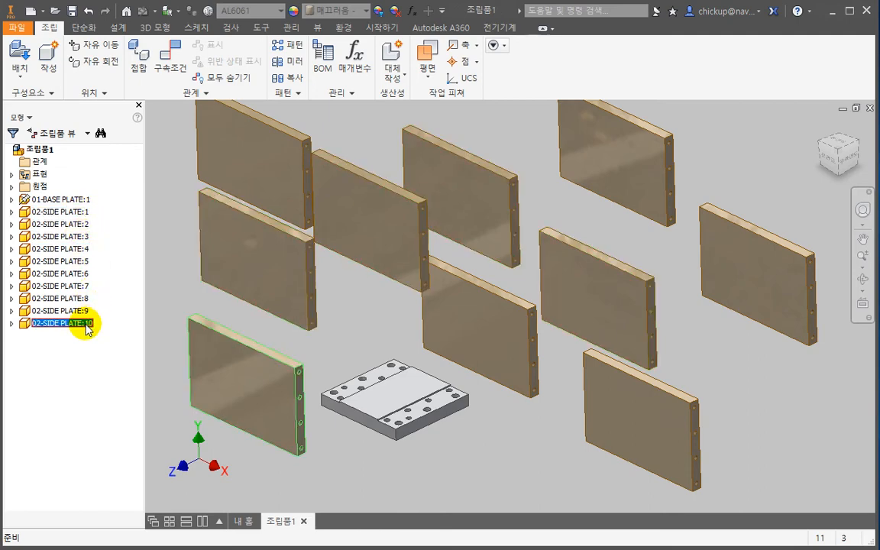
left_click(36, 338)
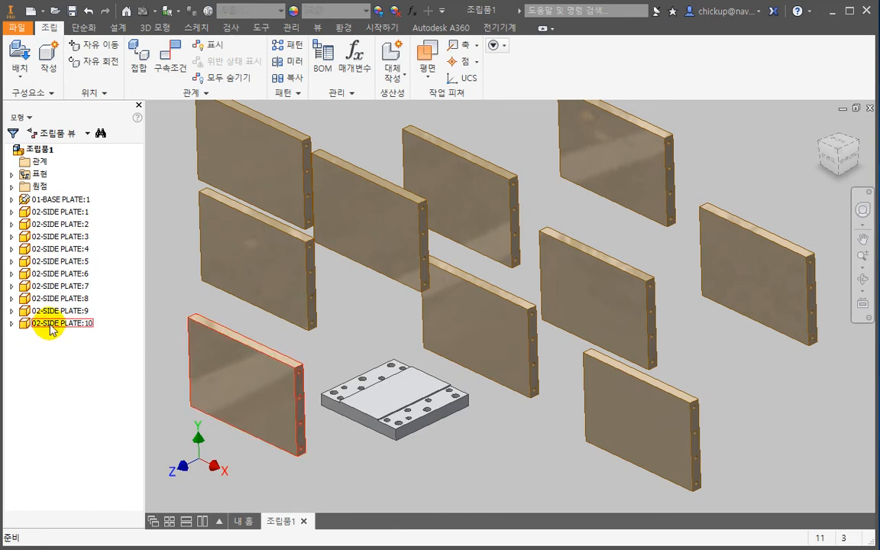
left_click(76, 324)
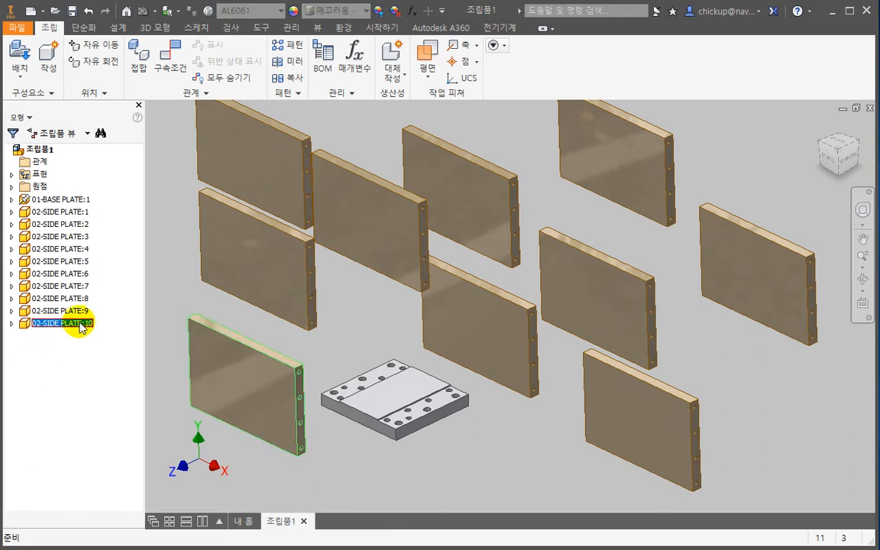
scroll(291, 330, "down", 3)
scroll(276, 328, "up", 7)
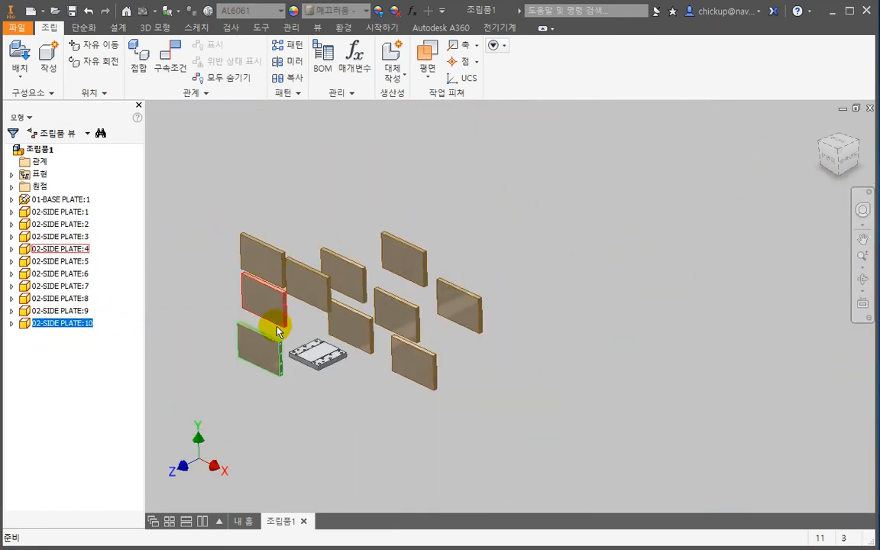
middle_click_drag(253, 340, 264, 334)
scroll(260, 333, "down", 2)
left_click(171, 301)
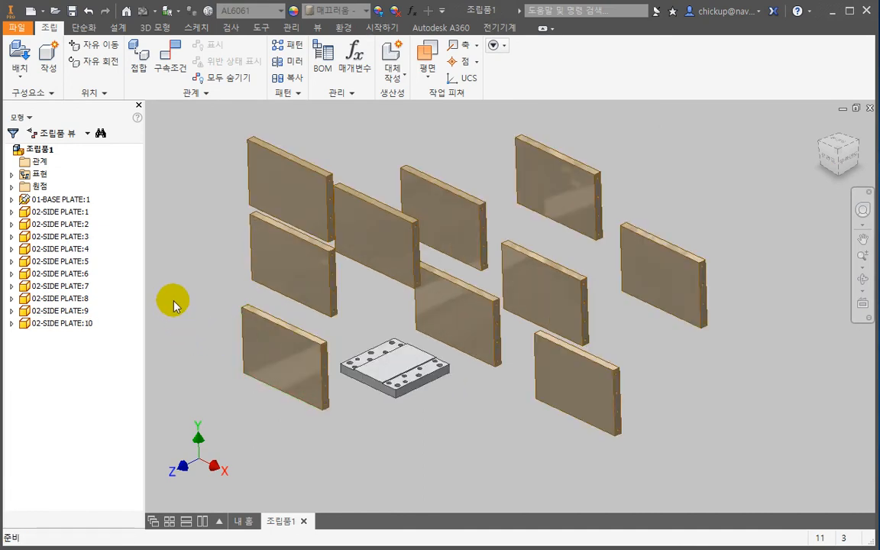
Step: Delete side plate occurrences 5, 10 and 4 from the assembly
left_click(76, 263)
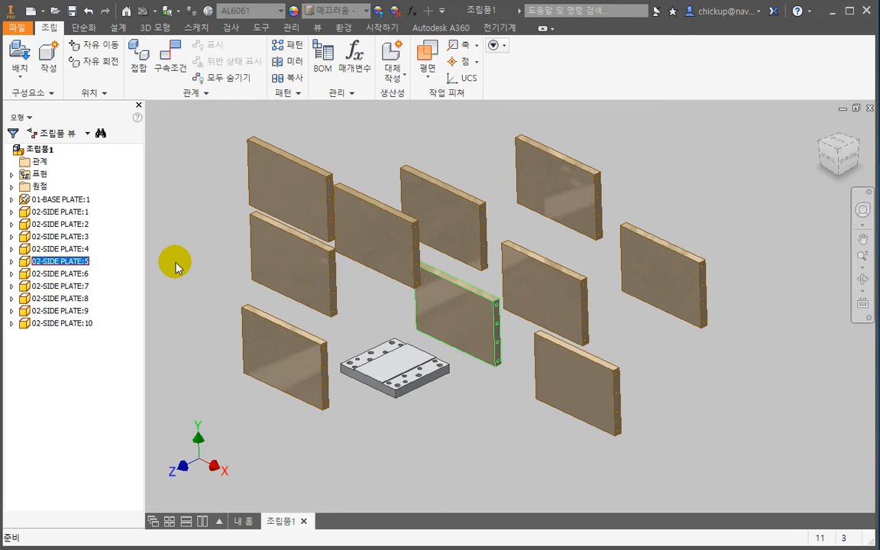
key("Delete")
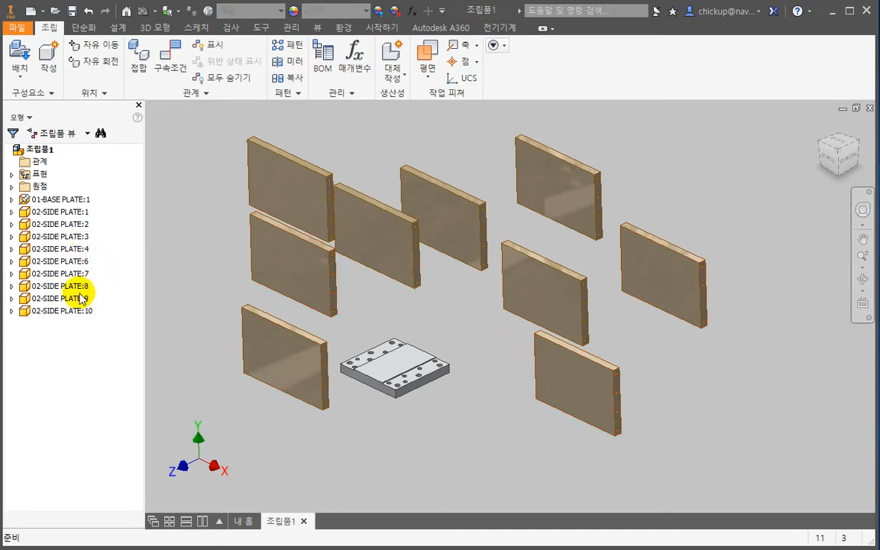
left_click(249, 360)
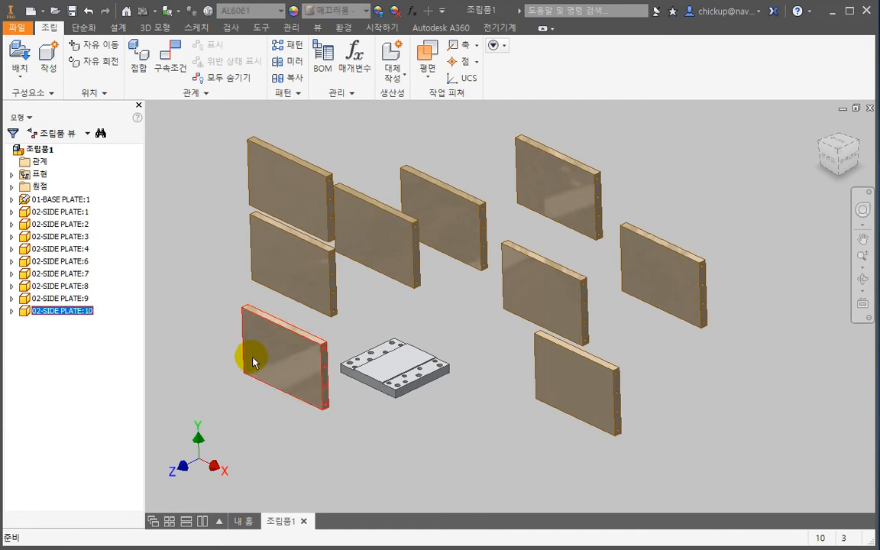
key("Delete")
left_click(280, 295)
key("Delete")
Step: Highlight side plate occurrences 2 to 9 to check where they sit in the model, and clear the selection
left_click(261, 206)
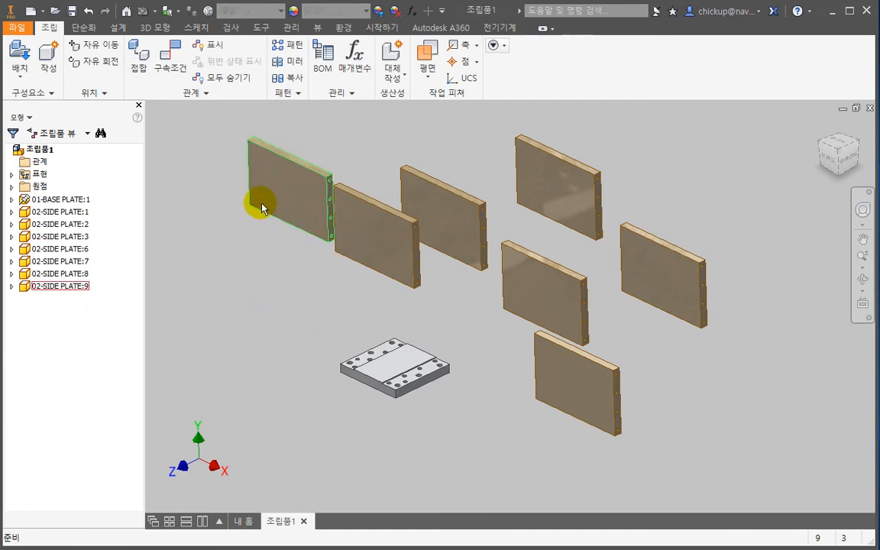
left_click(84, 225)
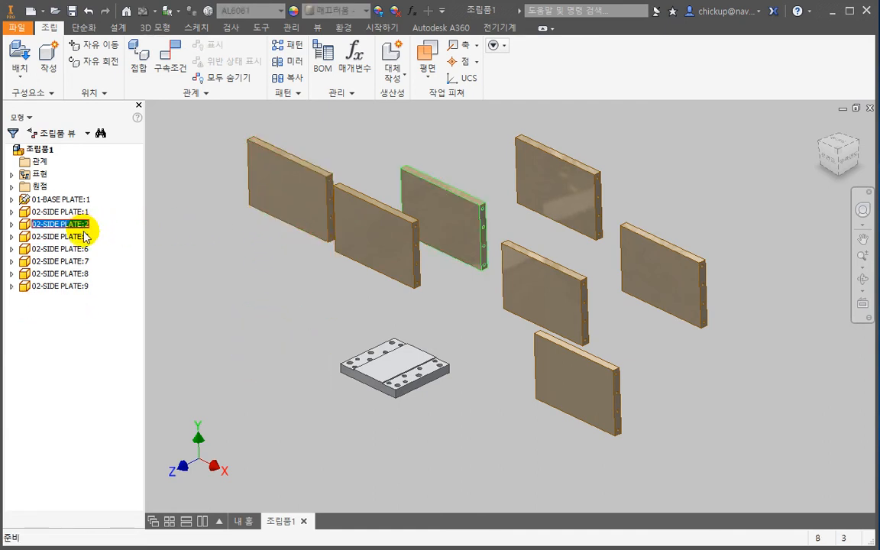
left_click(79, 285, "shift")
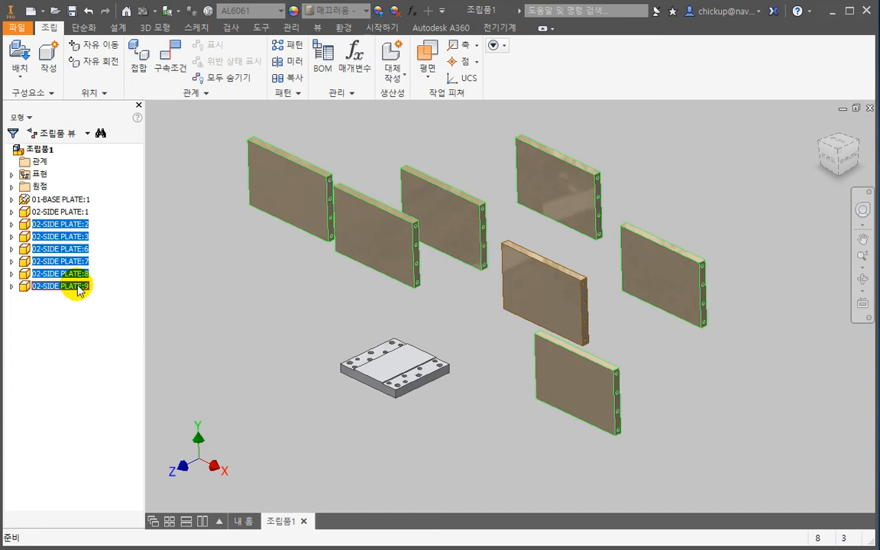
left_click(254, 297)
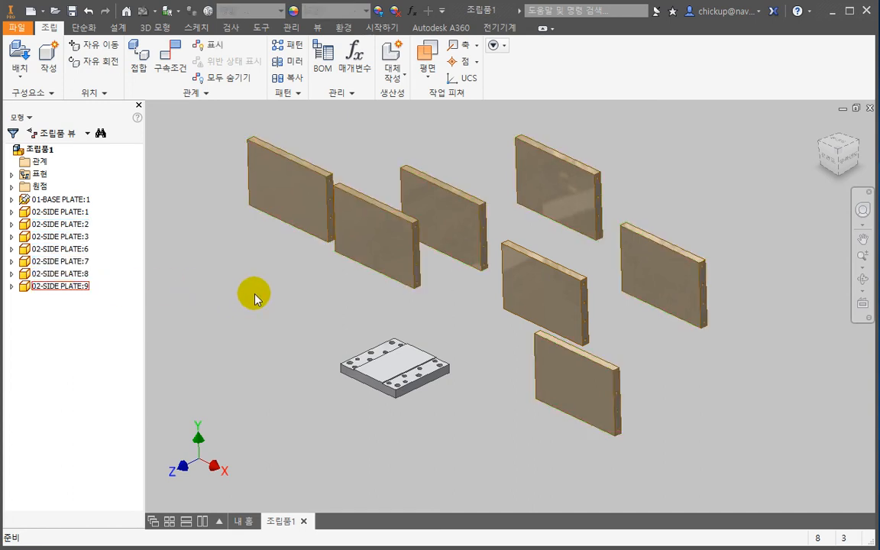
Step: Reposition two of the side plates behind the base plate and check occurrences 1 and 9
left_click_drag(329, 268, 259, 326)
left_click_drag(283, 229, 311, 251)
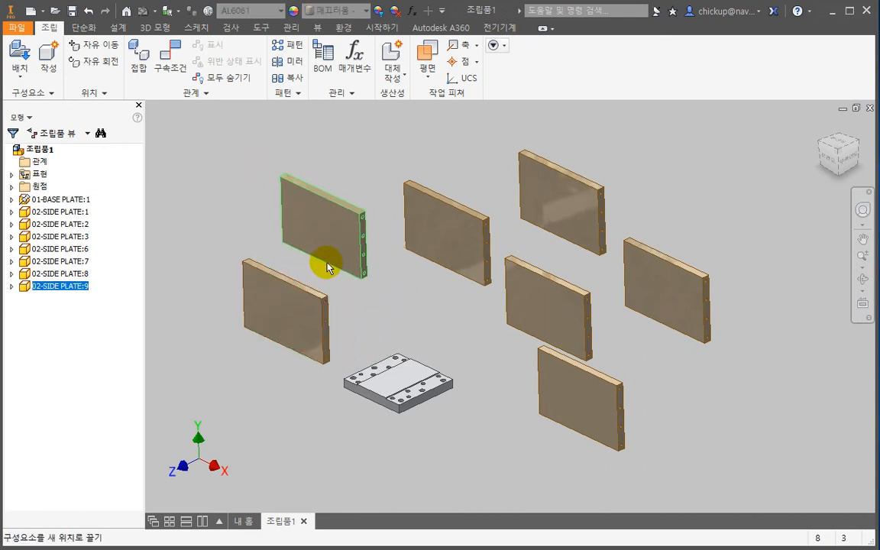
left_click(82, 212)
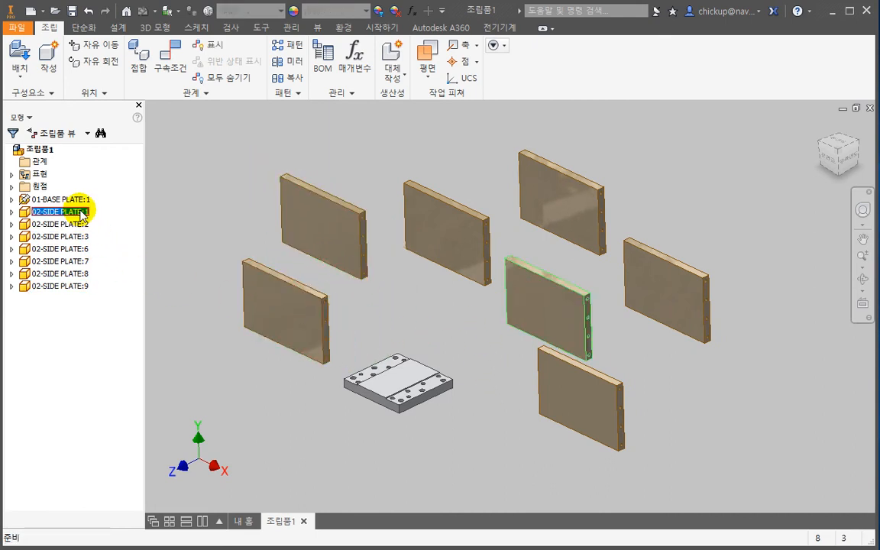
left_click(68, 286)
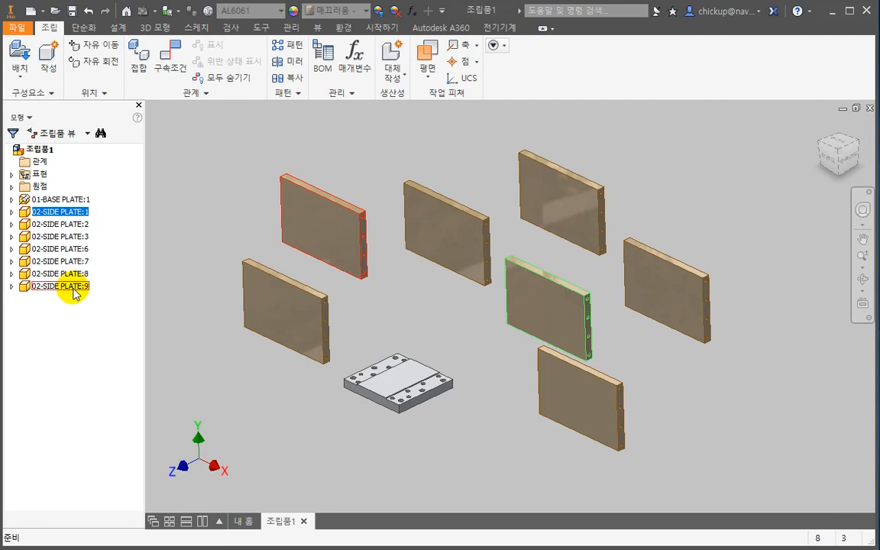
Step: Edit the first side plate in place and open the sketch of its extrusion
double_click(543, 297)
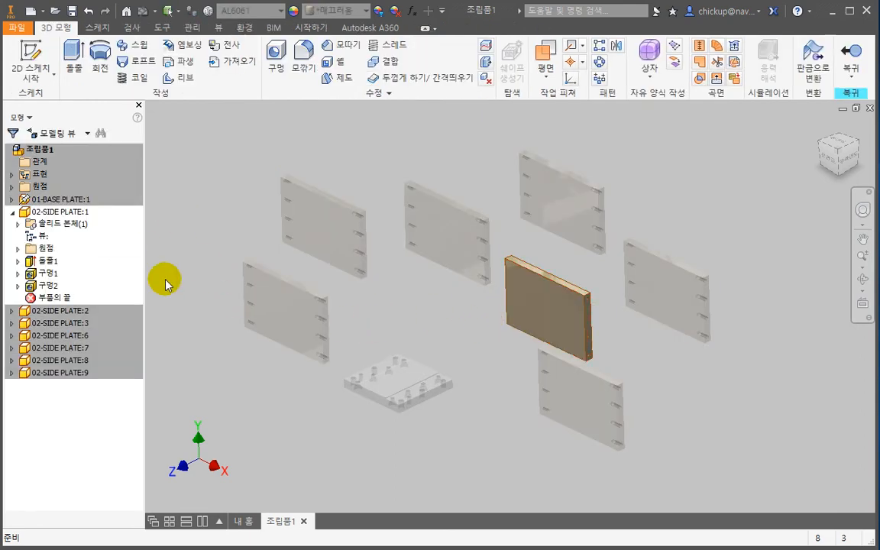
double_click(48, 262)
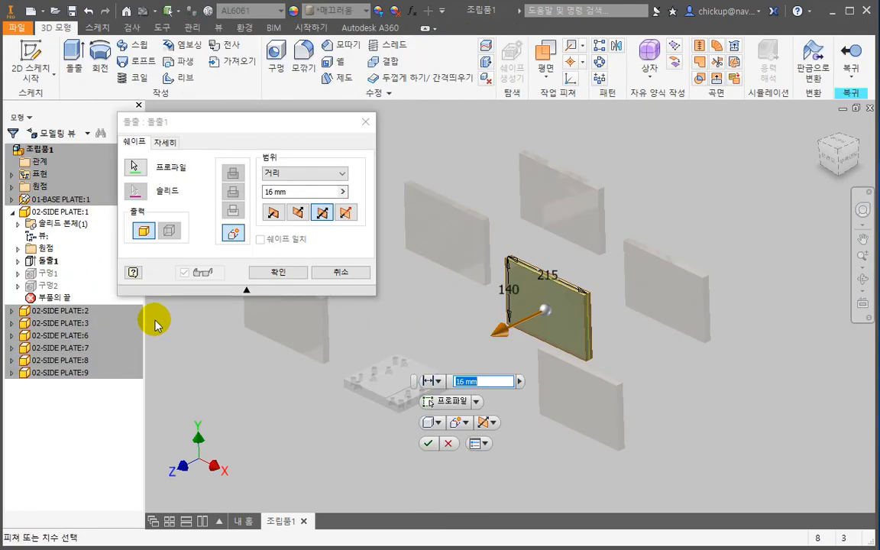
key("Escape")
left_click(18, 260)
double_click(47, 272)
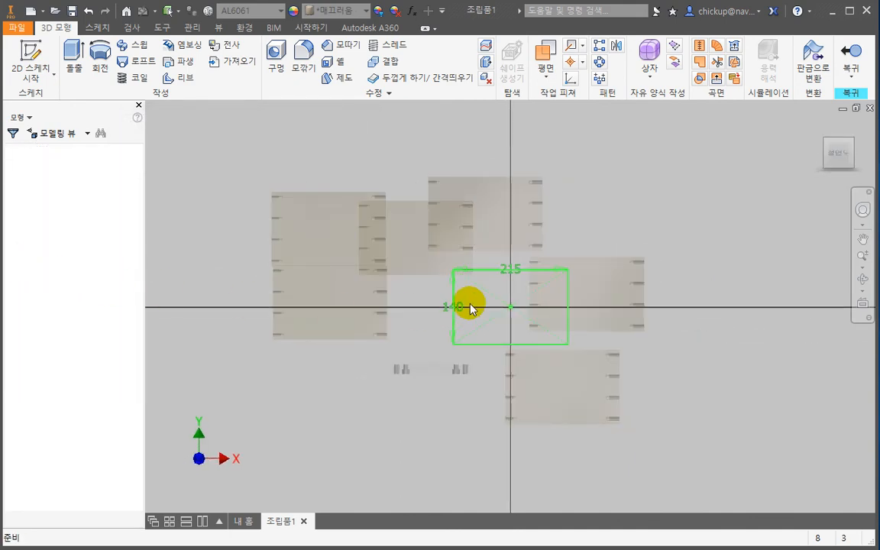
Step: Reduce the sketch rectangle's 215 mm width by 50 mm, finish the sketch and return to the assembly
double_click(510, 269)
left_click(490, 319)
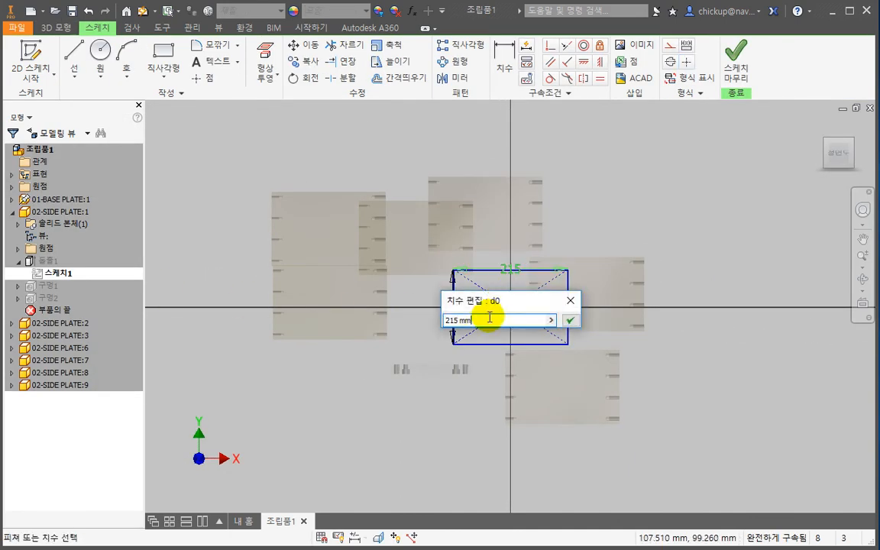
type("-50")
key("Return")
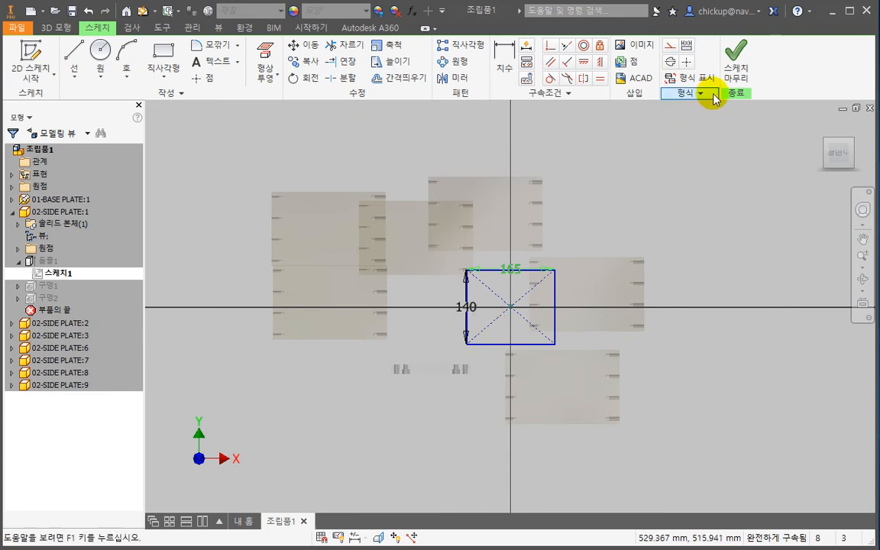
left_click(729, 69)
left_click(850, 55)
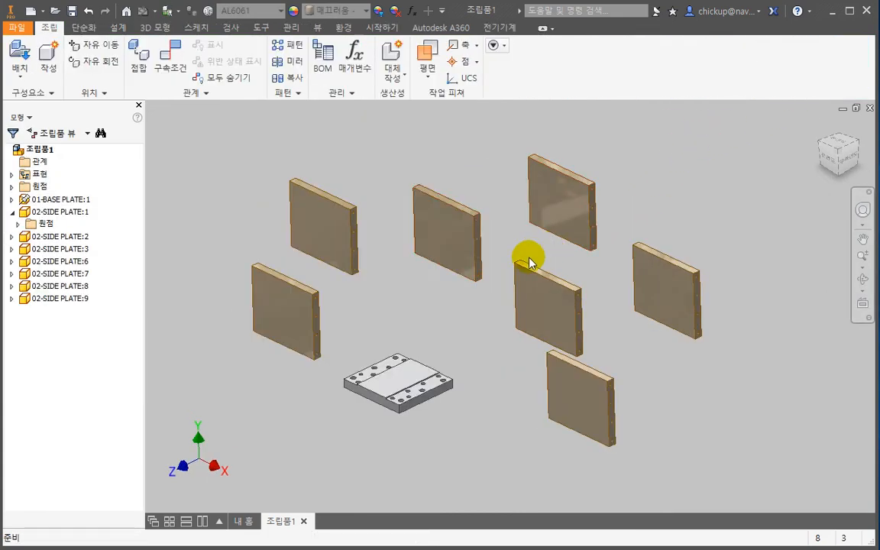
Step: Undo the side plate's sketch width change and return to the assembly
double_click(557, 307)
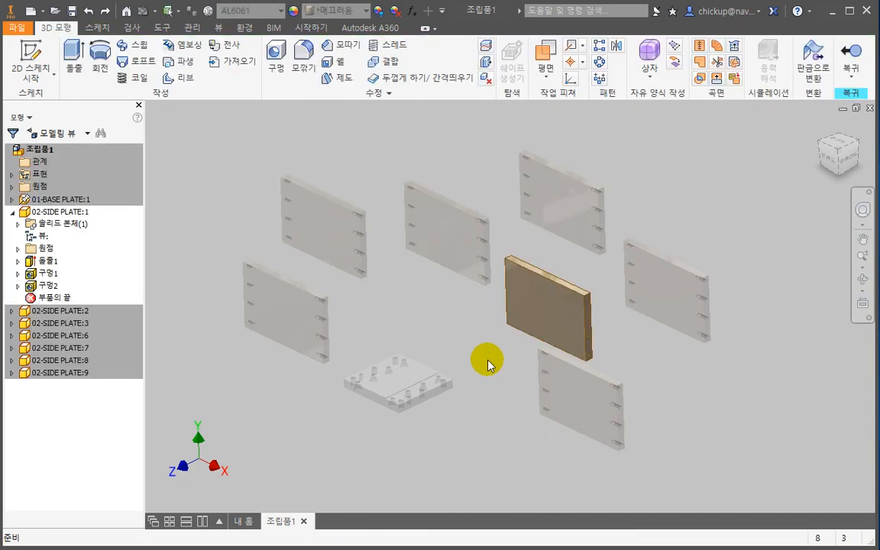
double_click(489, 364)
Step: Delete side plate occurrences 2, 3, 6, 7, 8 and 9 and move the remaining side plate closer to the base plate
middle_click_drag(440, 328, 404, 293, "shift")
left_click(76, 249)
left_click(72, 297, "shift")
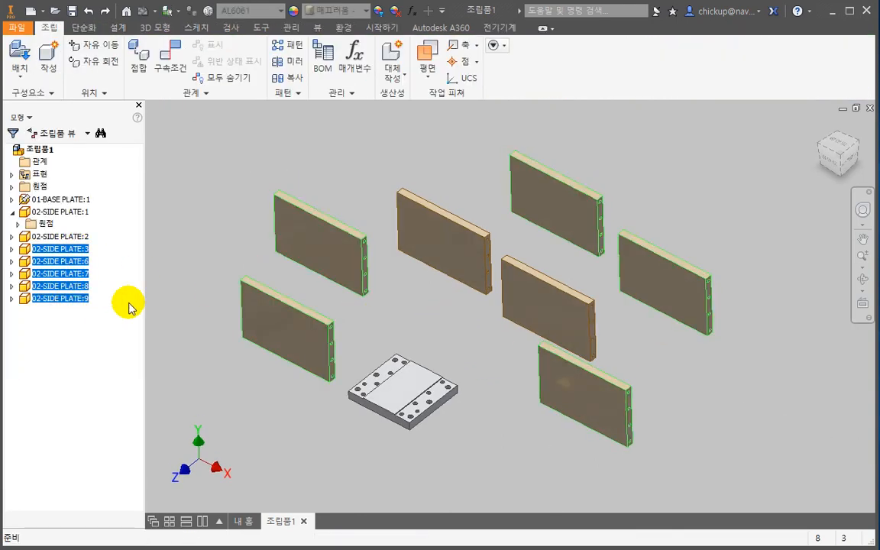
key("Delete")
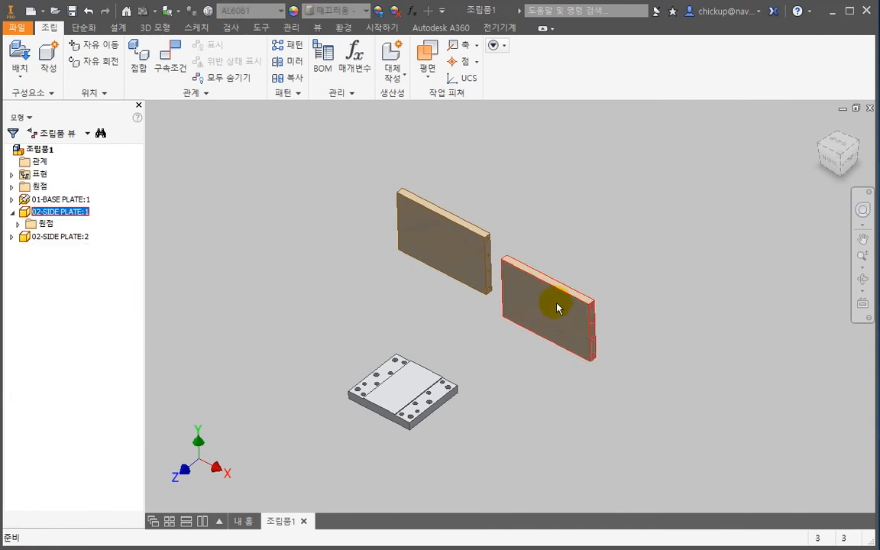
key("Delete")
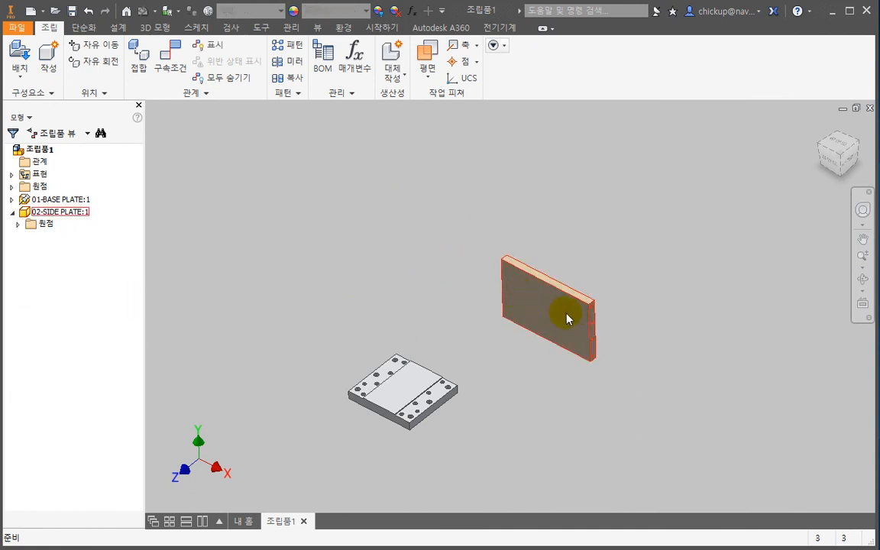
left_click_drag(565, 313, 320, 295)
left_click(304, 370)
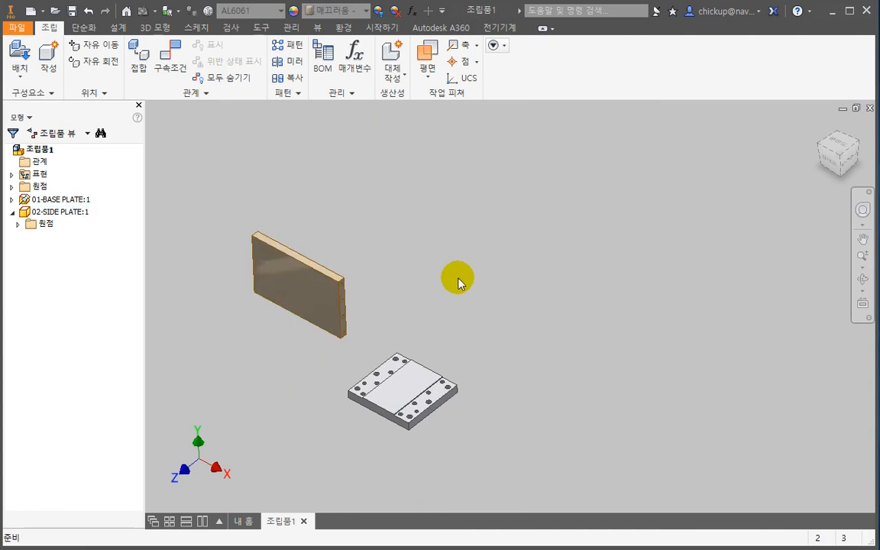
Step: Place four additional copies of the side plate around the base plate
left_click(342, 277)
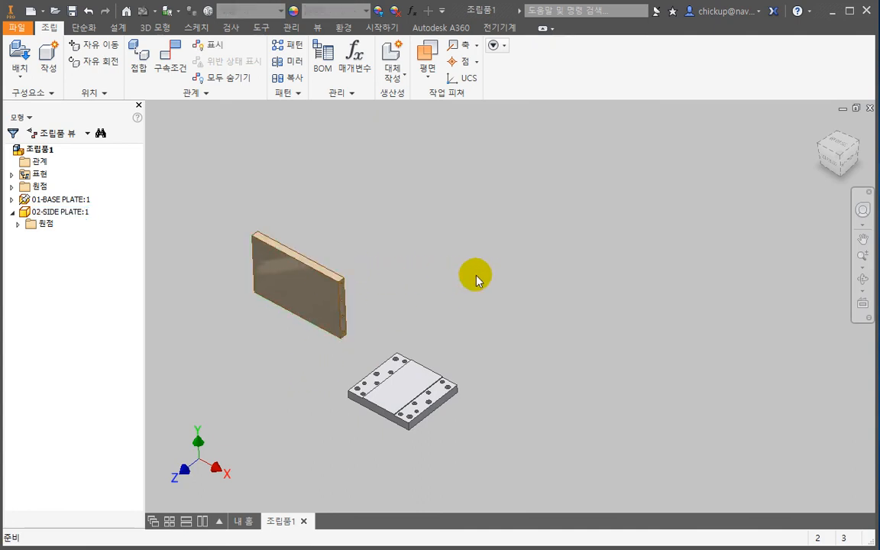
left_click(475, 279)
left_click(626, 271)
left_click(596, 345)
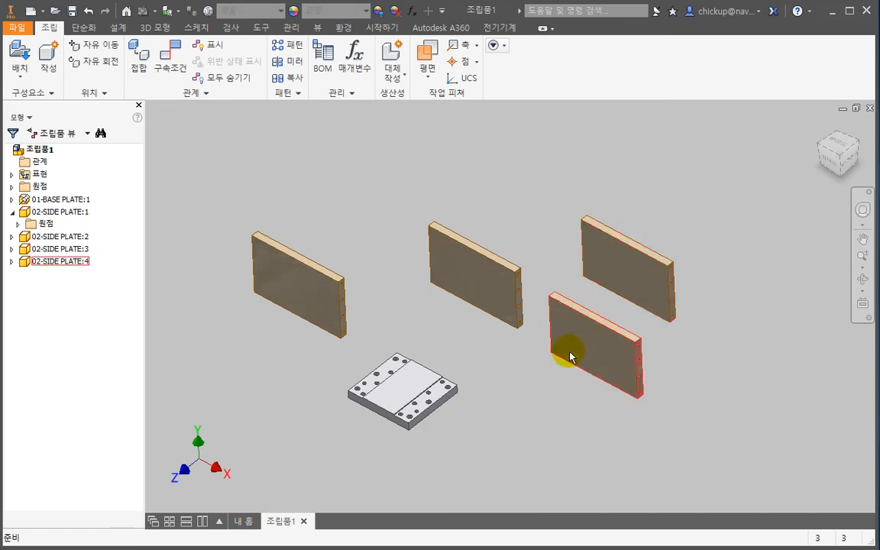
left_click(394, 195)
Step: Delete the four added side plate copies, keeping only the first occurrence
left_click_drag(701, 247, 394, 318)
key("Delete")
left_click(427, 226)
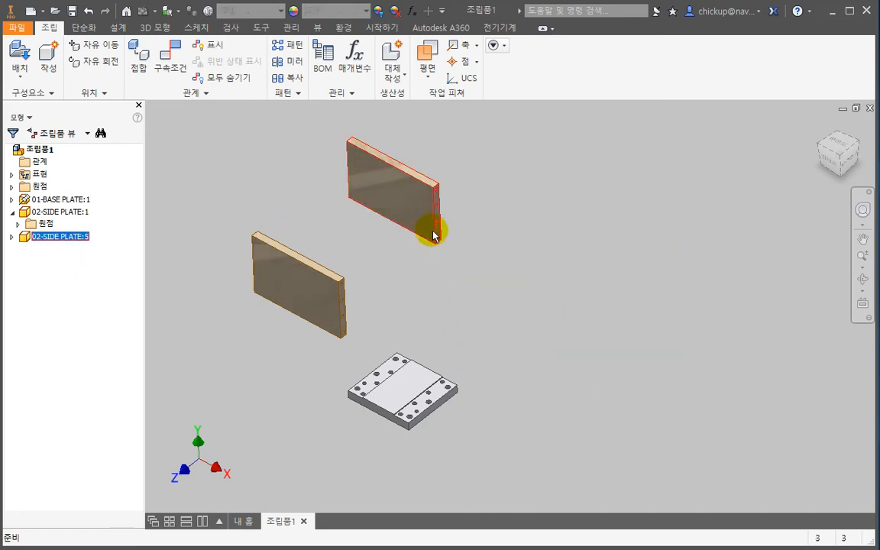
key("Delete")
Step: Place one copy each of 03-PLATE, 04-BLOCK, 05-LM PLATE, 06-BLOCK and 07-GUIDE behind the base plate in the assembly
key("p")
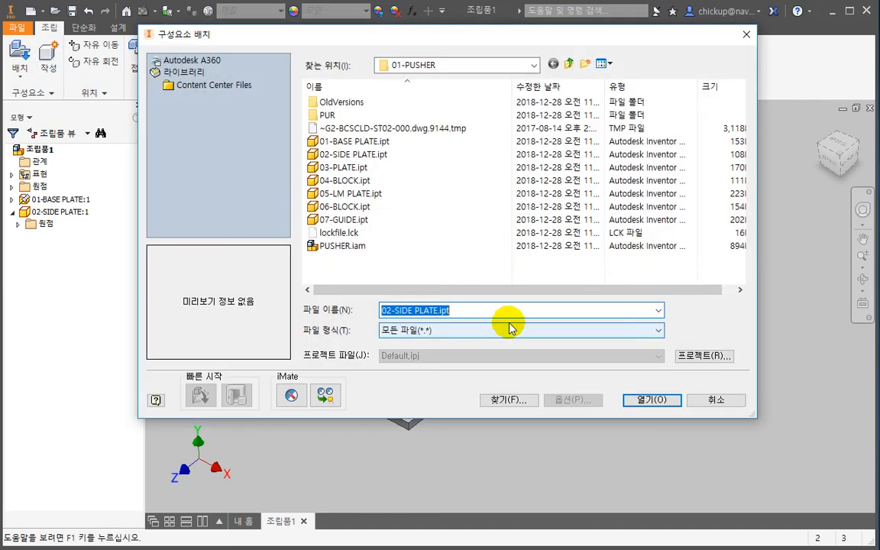
left_click(348, 155)
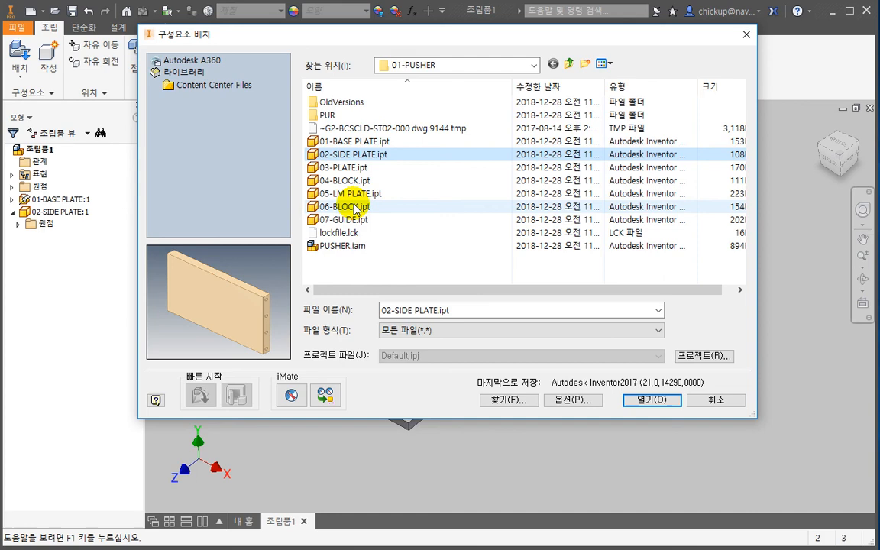
left_click(340, 168)
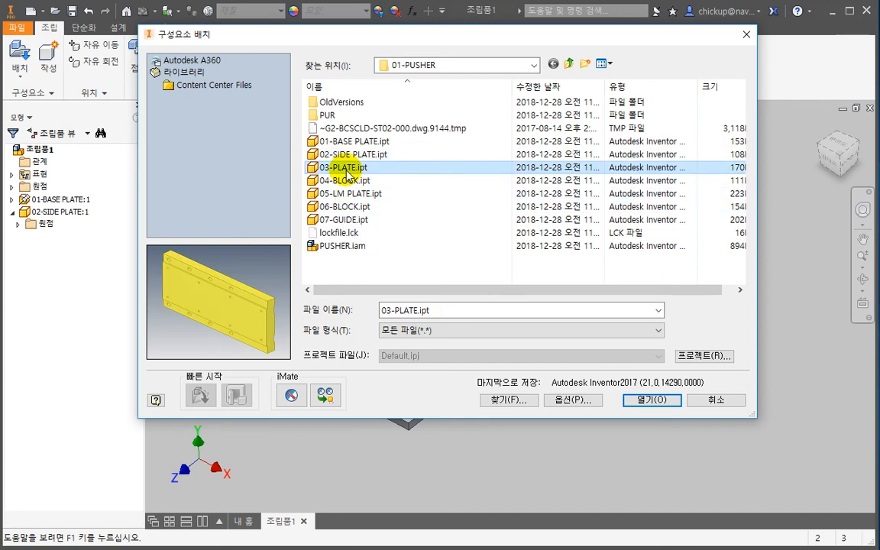
left_click(340, 220, "shift")
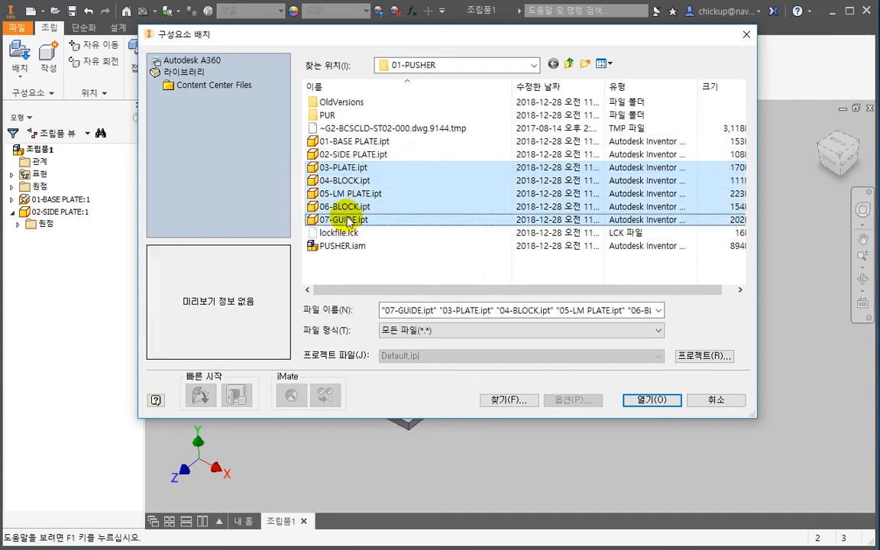
left_click(649, 399)
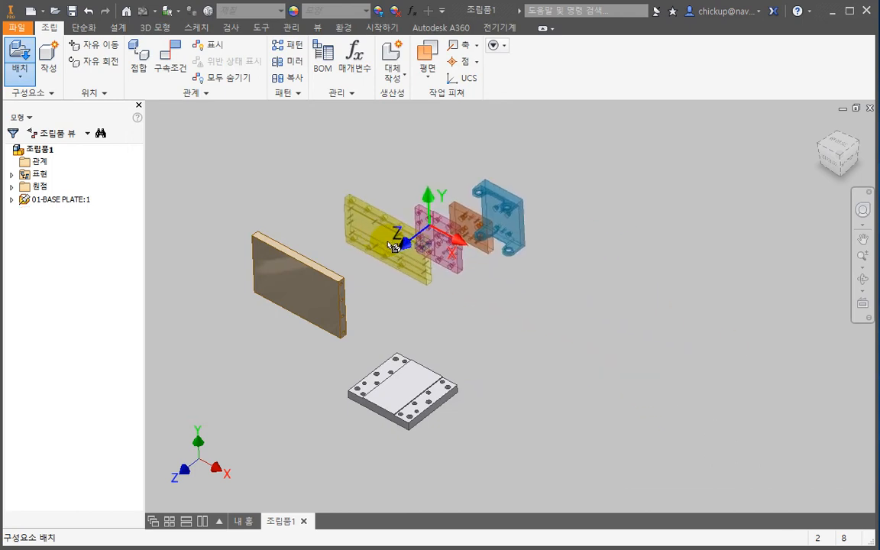
left_click(431, 298)
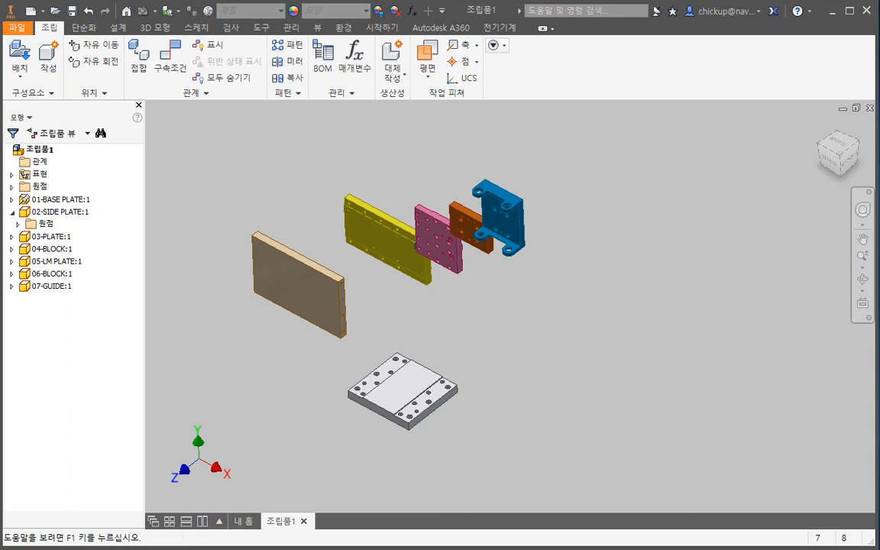
Step: Switch to the 01-PUSHER folder in File Explorer and insert 02-SIDE PLATE.ipt from it into the assembly
key("alt+Tab")
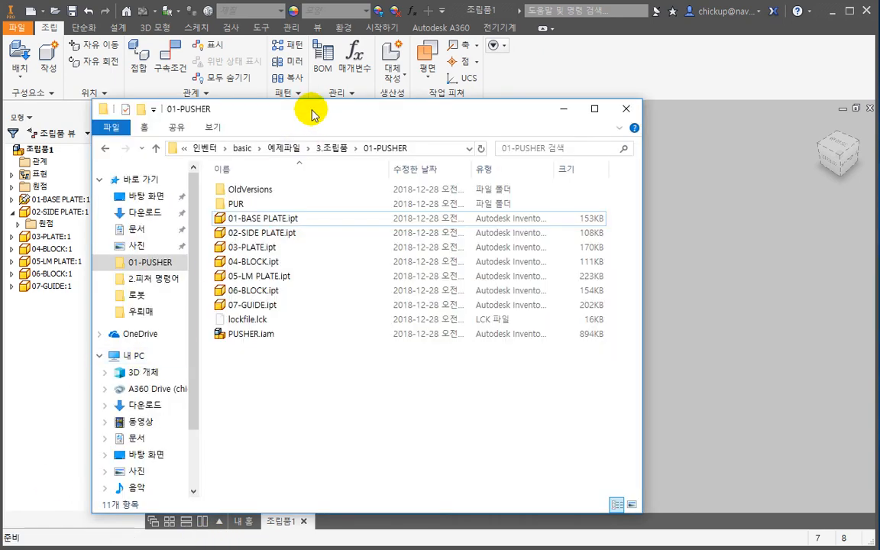
left_click_drag(286, 113, 283, 94)
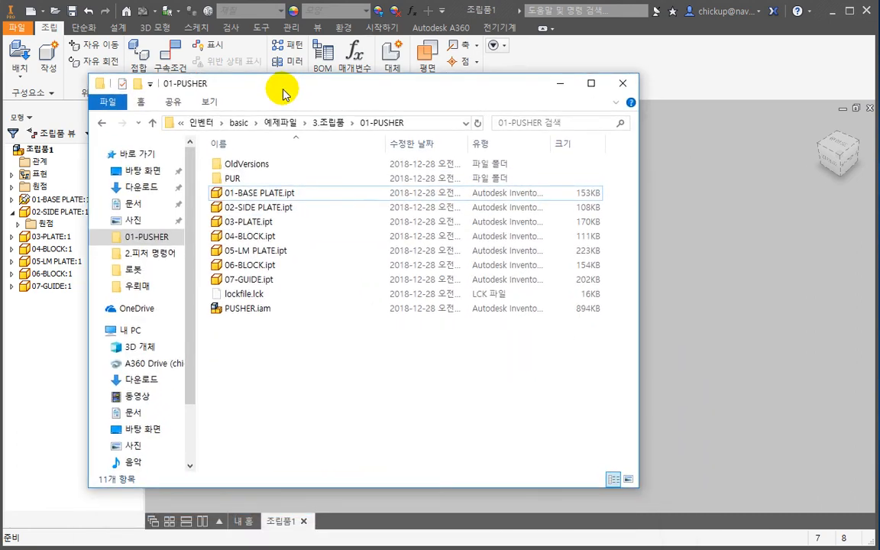
left_click(260, 209)
left_click_drag(259, 208, 737, 325)
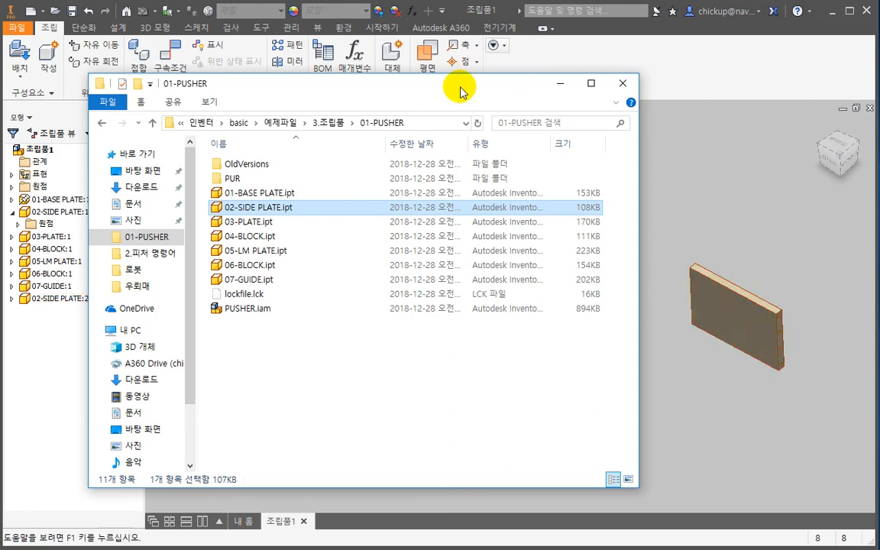
Step: Insert the files 02-SIDE PLATE.ipt through 07-GUIDE.ipt together from the folder into the assembly, then minimize the folder window
left_click_drag(461, 87, 334, 74)
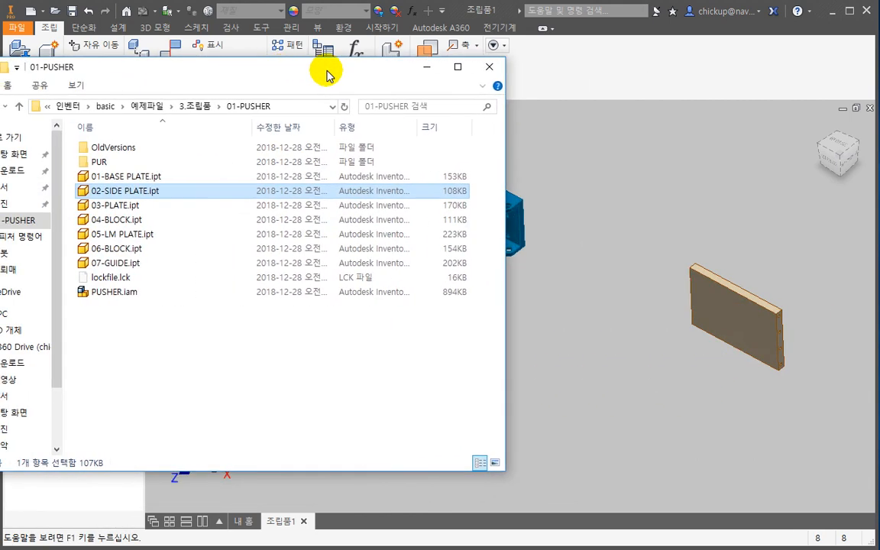
left_click(120, 269, "shift")
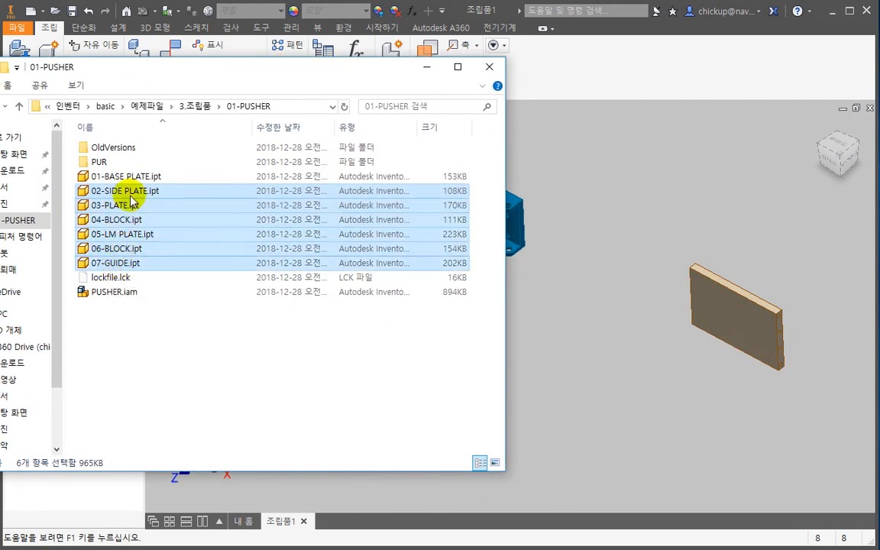
left_click_drag(117, 196, 620, 365)
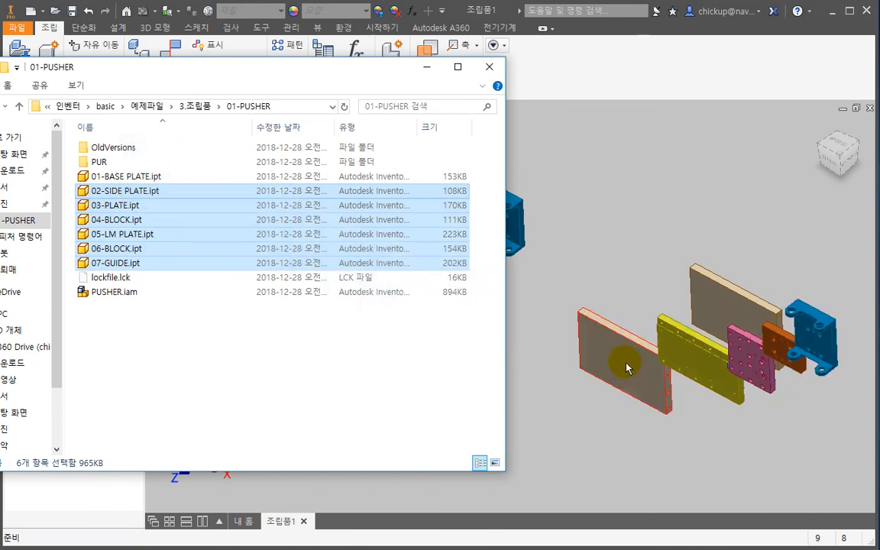
left_click(426, 66)
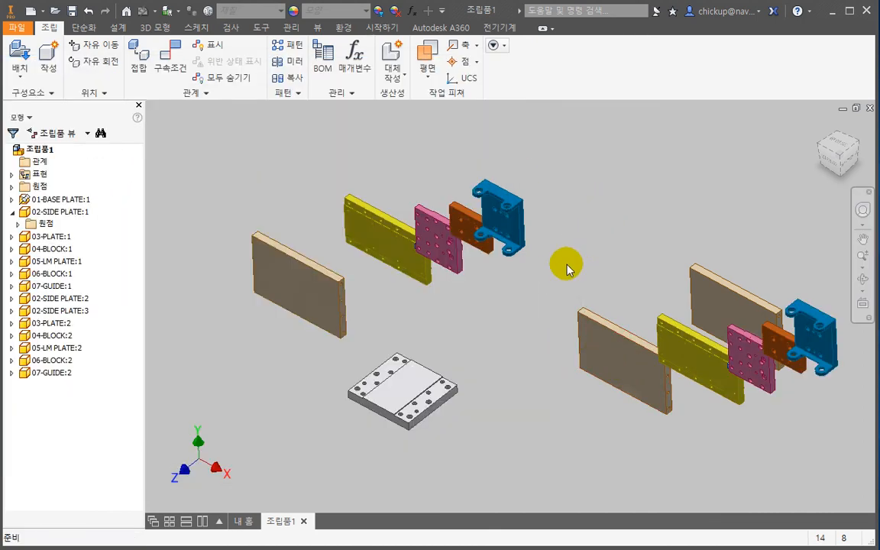
Step: Spread out the newly inserted side plates, yellow plate, pink LM plate, orange part and blue part closer to the base plate
middle_click_drag(570, 261, 619, 233, "shift")
left_click(821, 153)
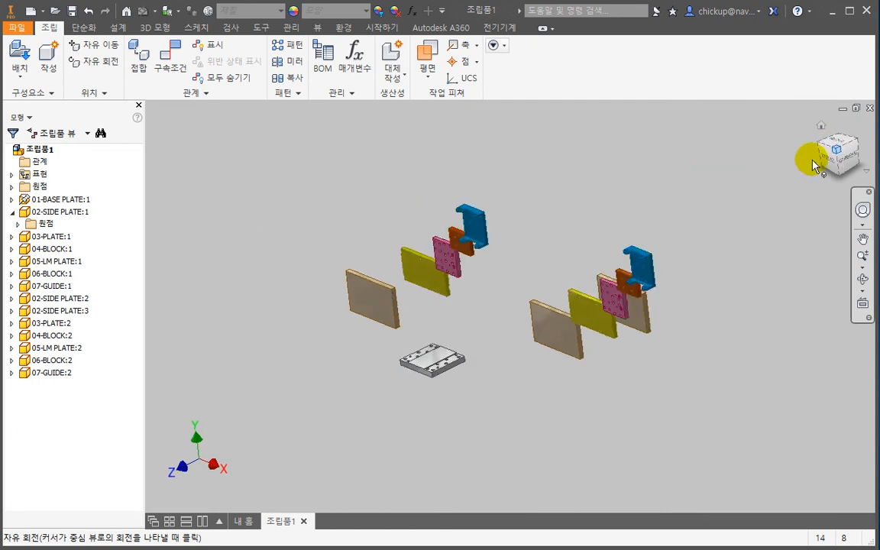
scroll(519, 350, "up", 3)
left_click_drag(522, 350, 469, 336)
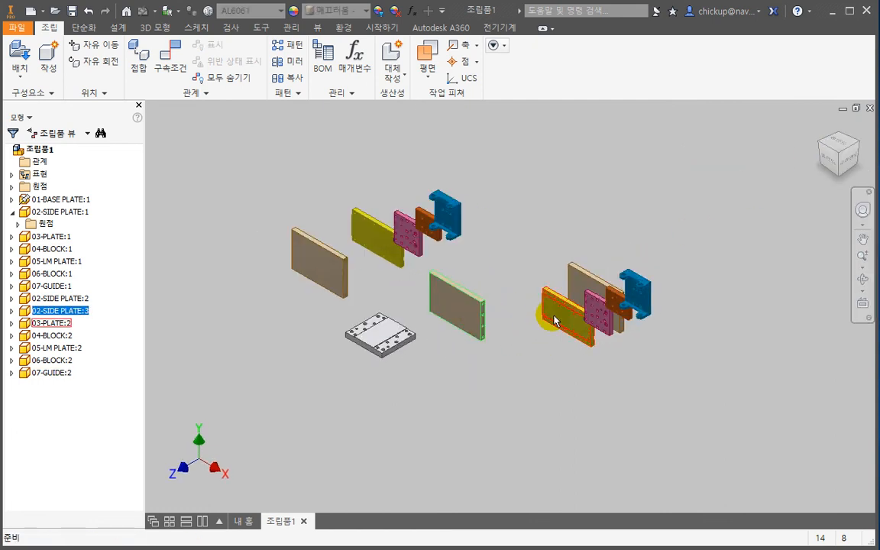
left_click_drag(550, 310, 451, 375)
left_click_drag(594, 317, 520, 344)
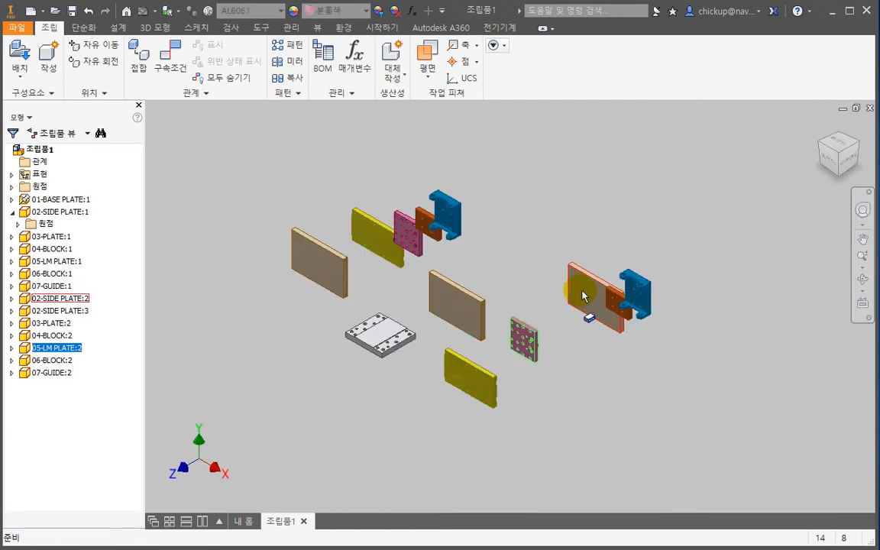
left_click_drag(585, 310, 509, 305)
left_click_drag(617, 303, 564, 303)
left_click_drag(640, 287, 558, 246)
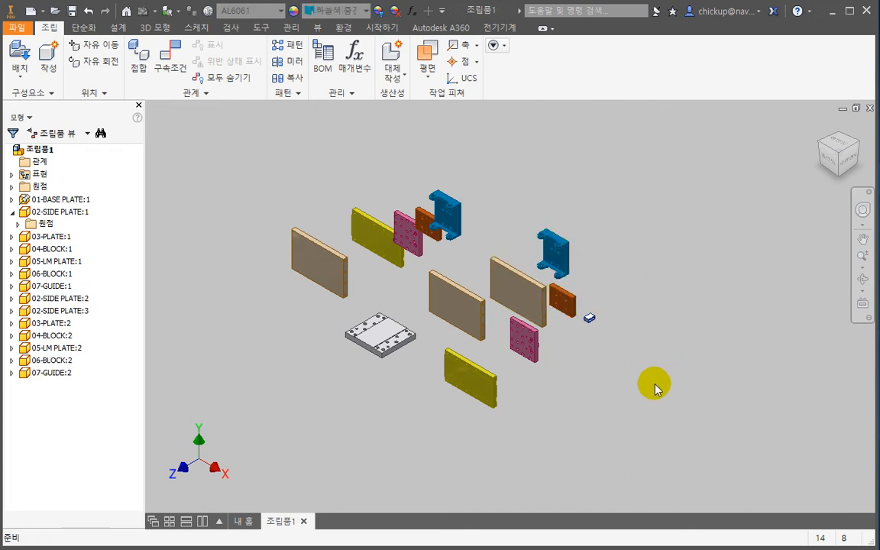